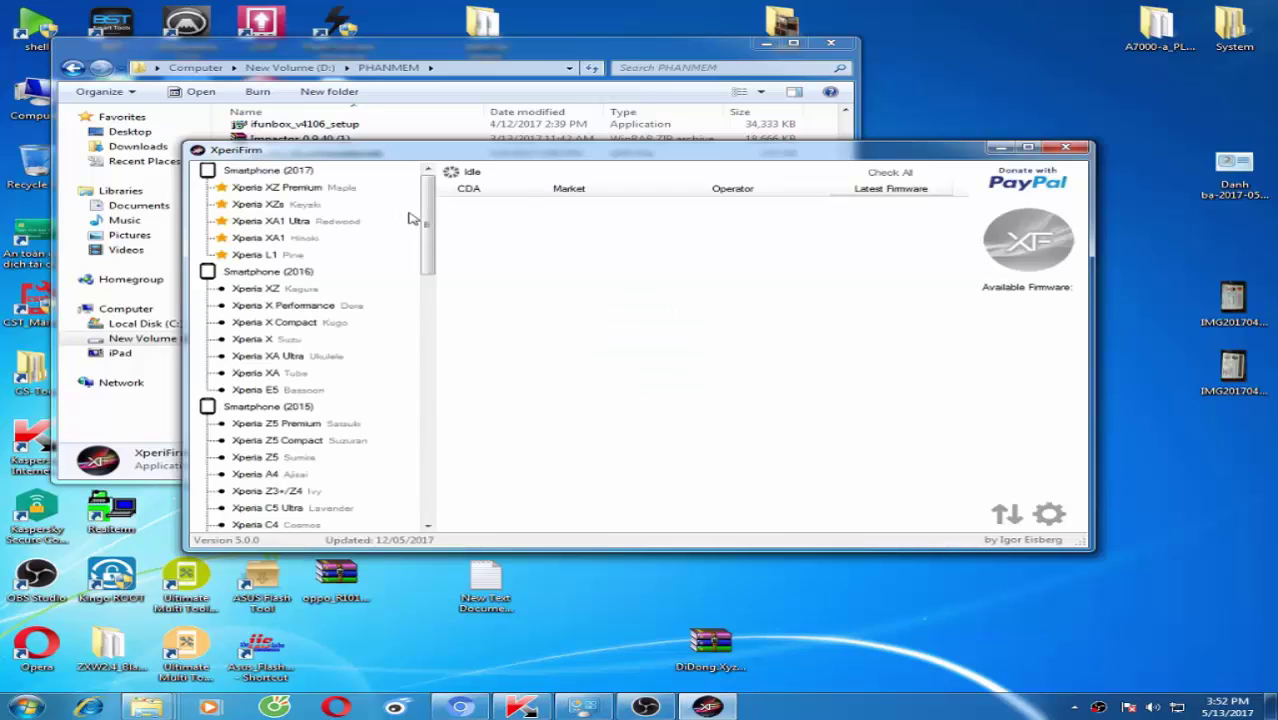
# - Switch to the Cốc Cốc browser and search the web for "d6502"
pyautogui.click(268, 705)
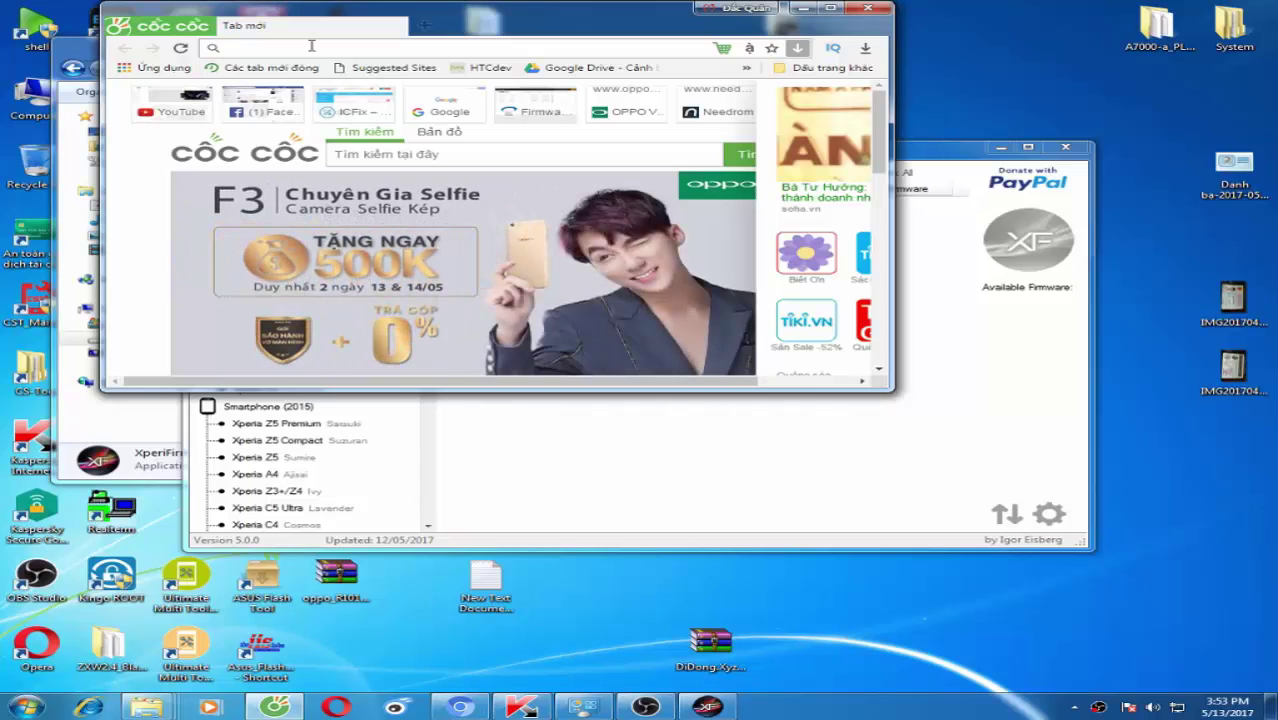
pyautogui.click(311, 46)
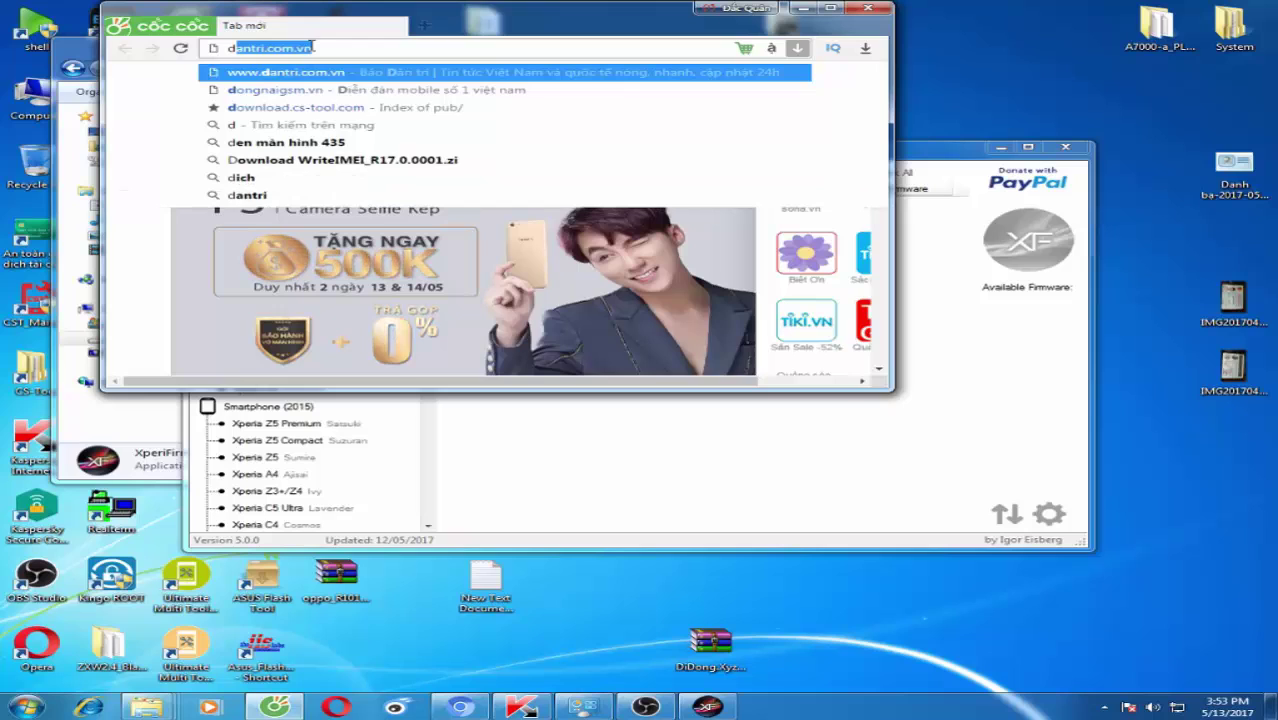
pyautogui.write('d6502')
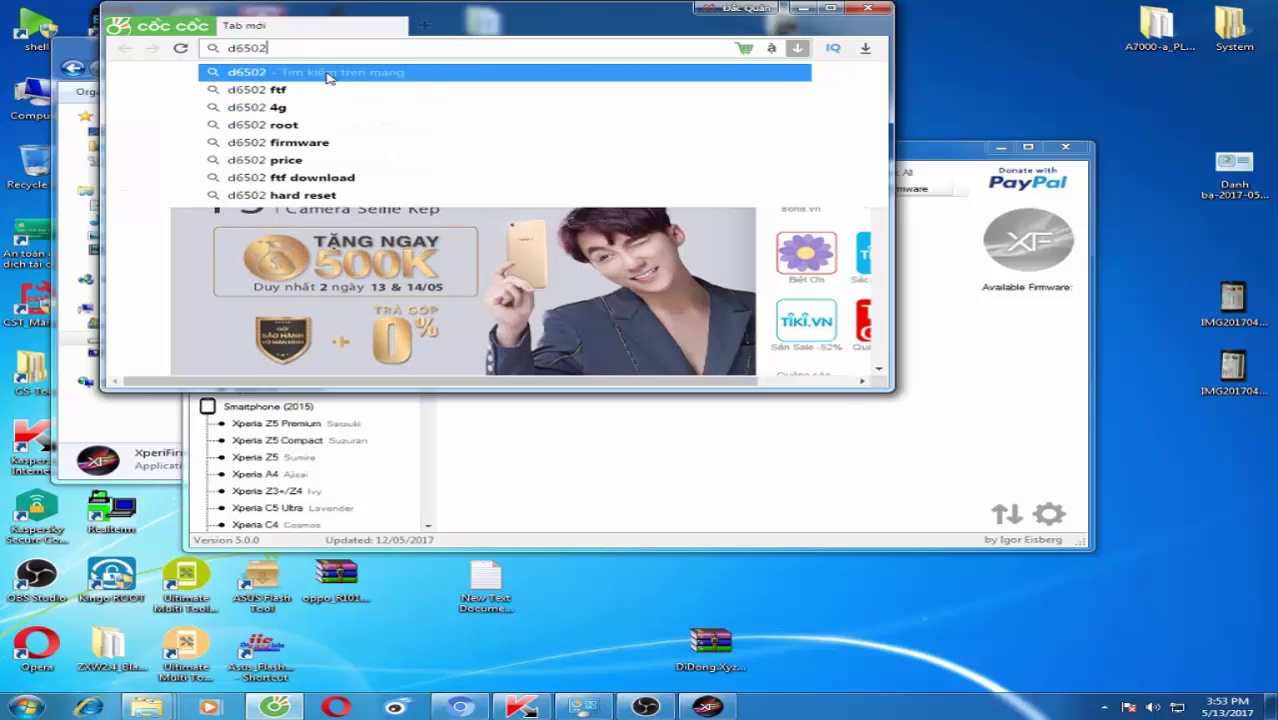
pyautogui.click(329, 73)
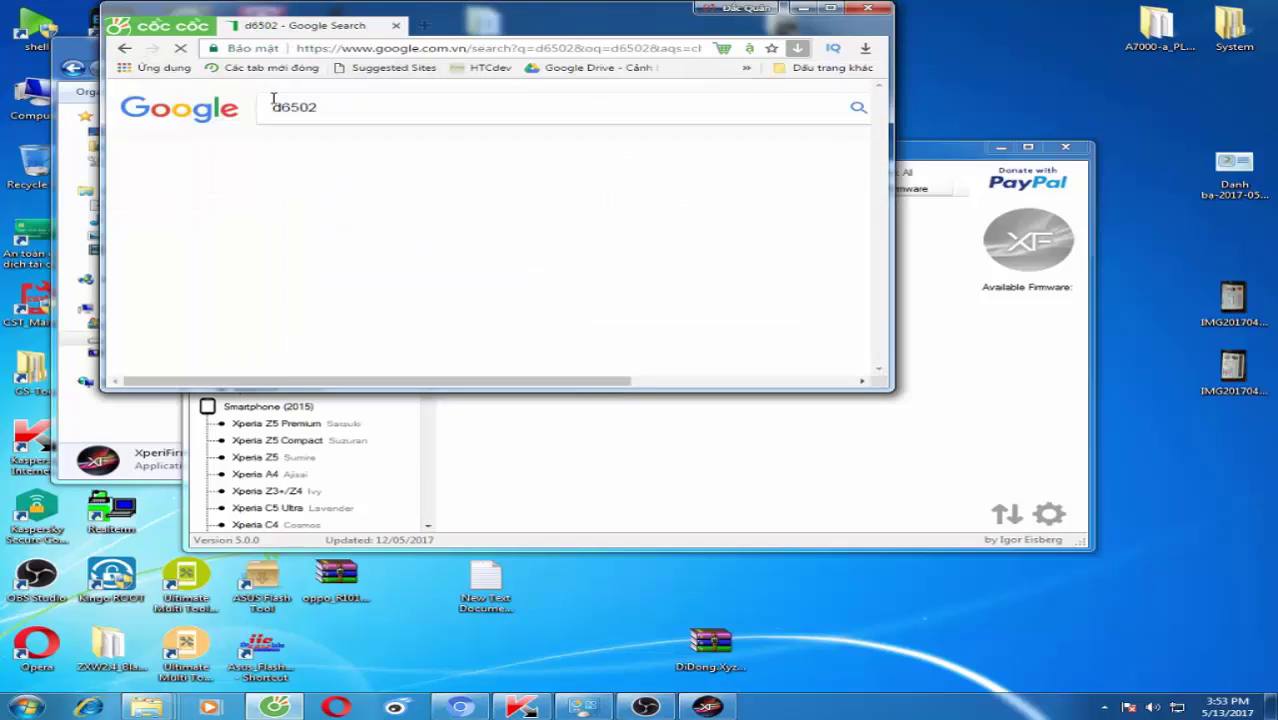
# - Switch back to XperiFirm and select the Vietnam Customized VN firmware (1281-1788) for the Xperia Z2 D6502/L50w
pyautogui.click(502, 442)
pyautogui.moveTo(430, 220); pyautogui.dragTo(436, 312)
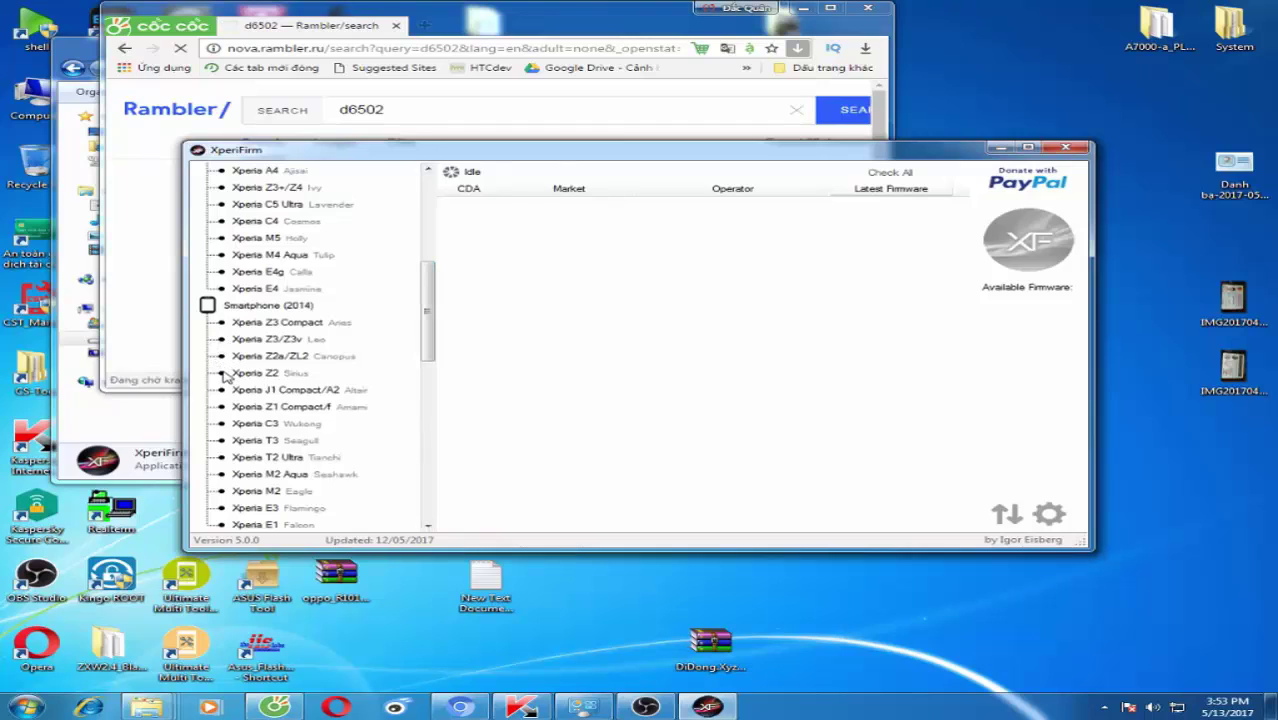
pyautogui.click(222, 374)
pyautogui.click(282, 390)
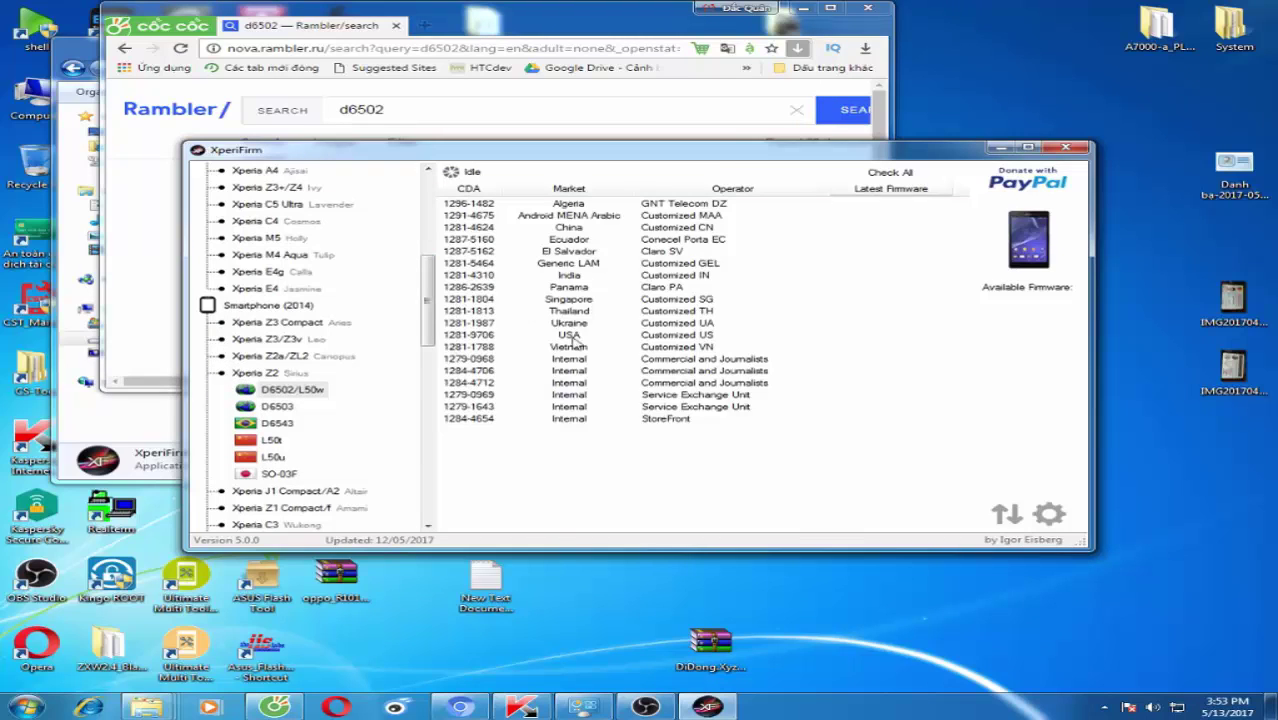
pyautogui.click(576, 348)
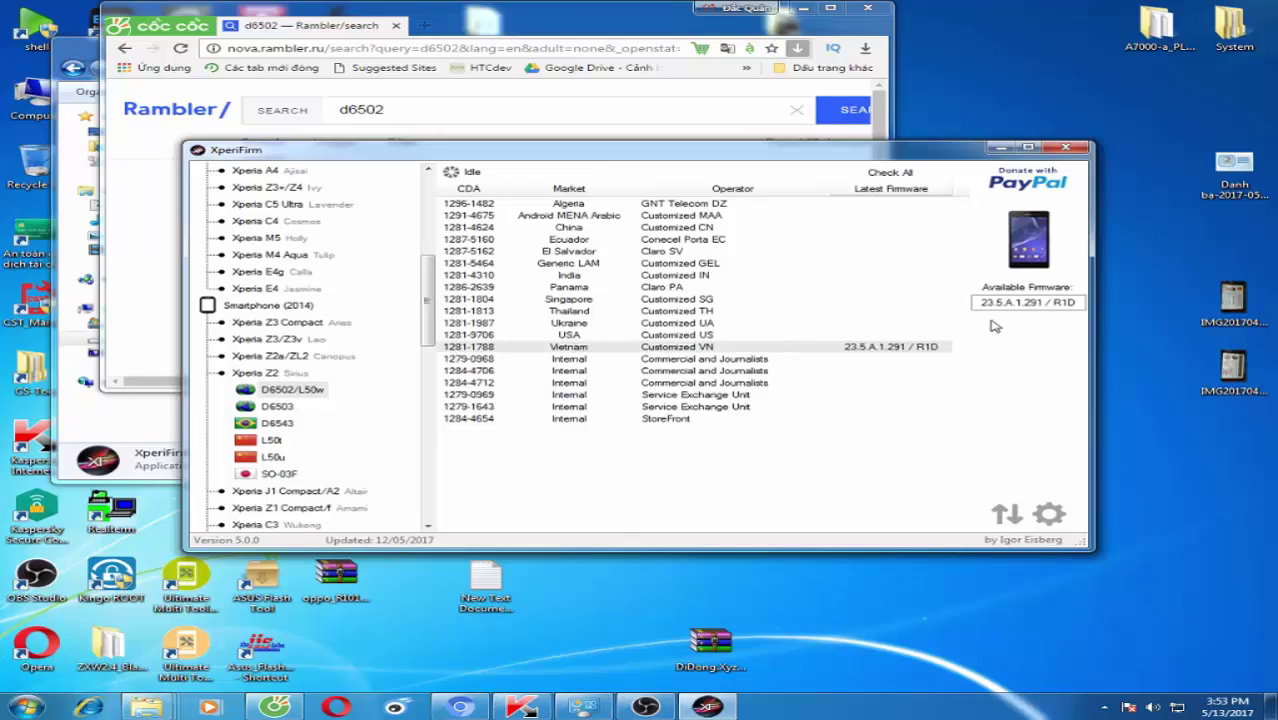
# - Download the available firmware 23.5.A.1.291 / R1D into the user's Downloads folder
pyautogui.click(1010, 302)
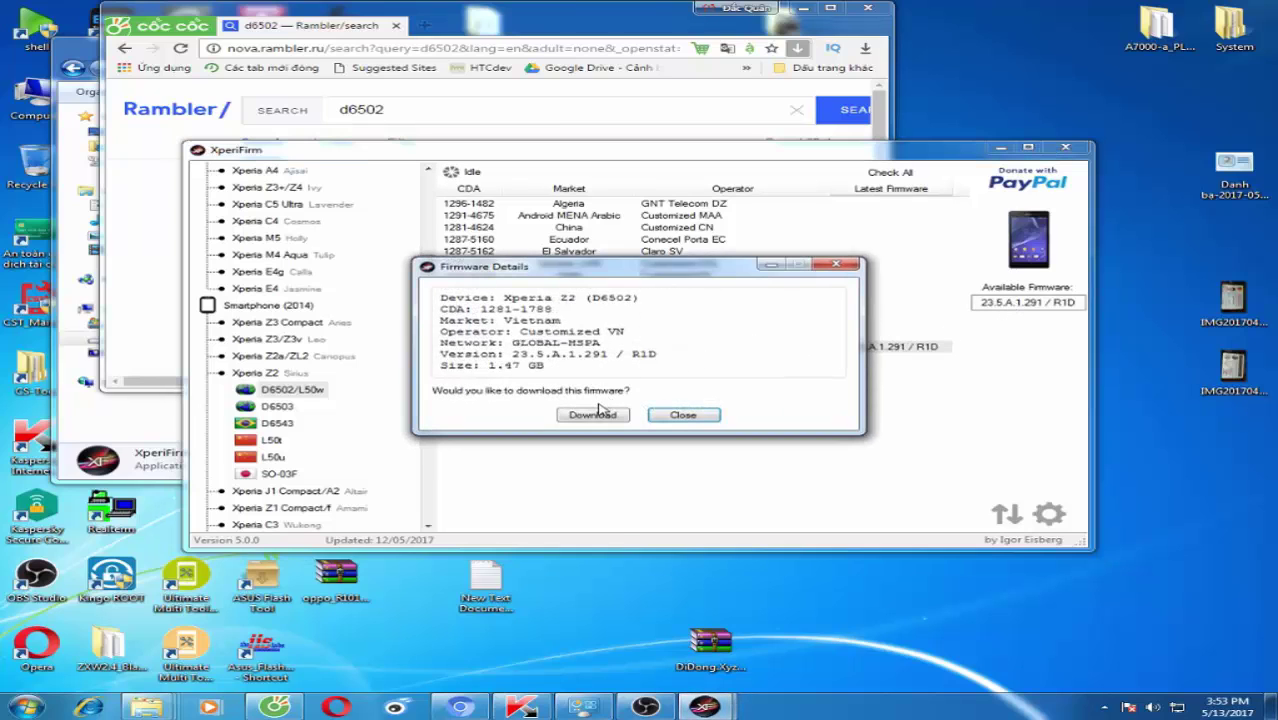
pyautogui.click(600, 415)
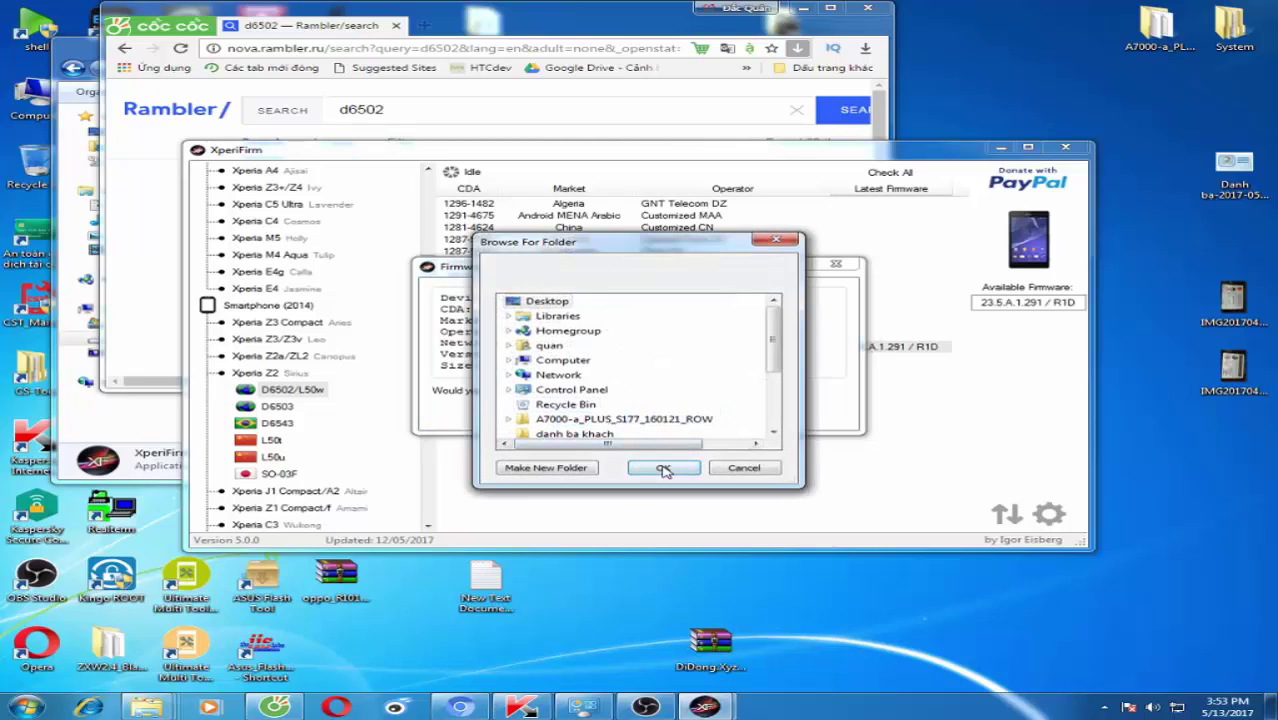
pyautogui.click(512, 346)
pyautogui.click(575, 419)
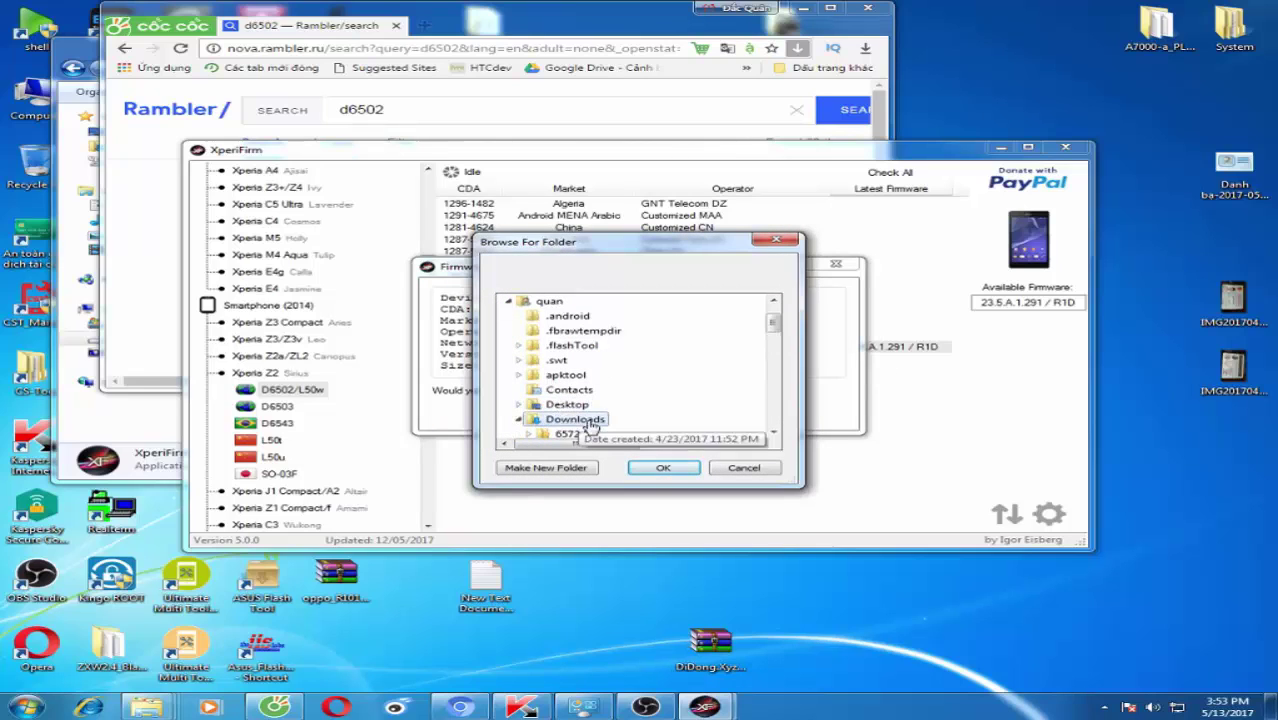
pyautogui.click(662, 469)
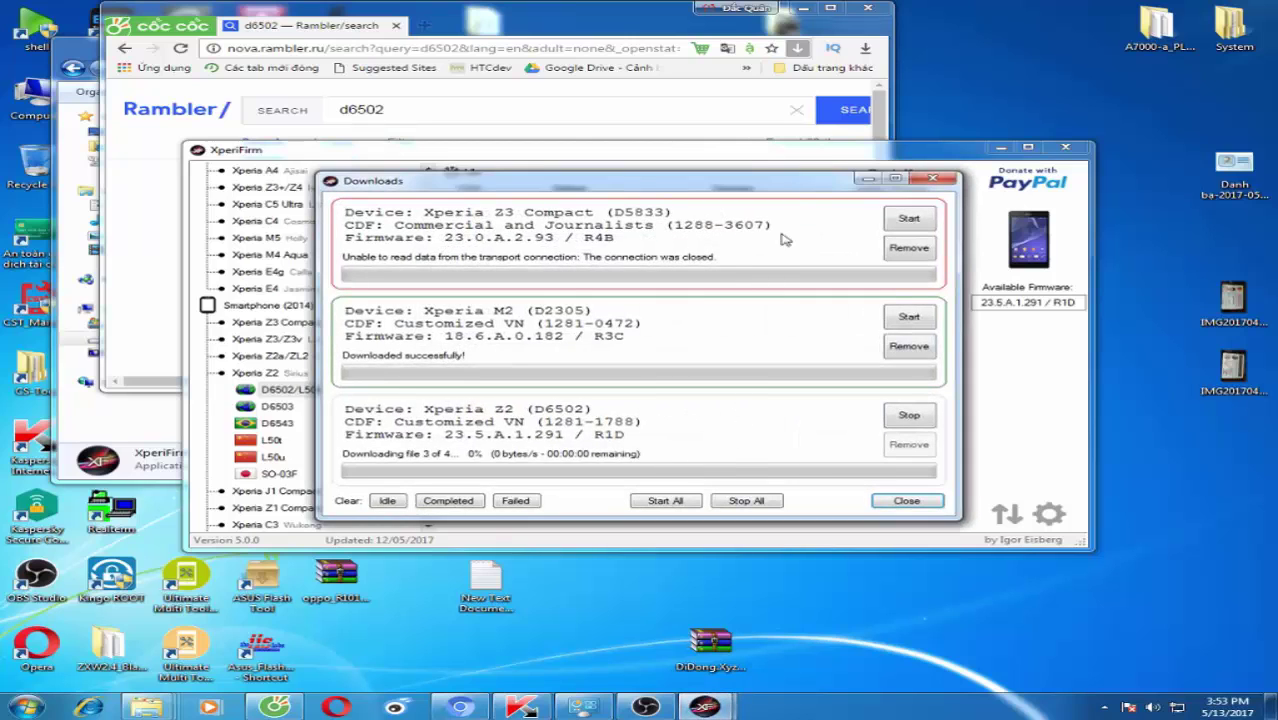
# - Remove the Xperia M2 (D2305) and Xperia Z3 Compact (D5833) entries from the download list
pyautogui.moveTo(800, 185); pyautogui.dragTo(744, 109)
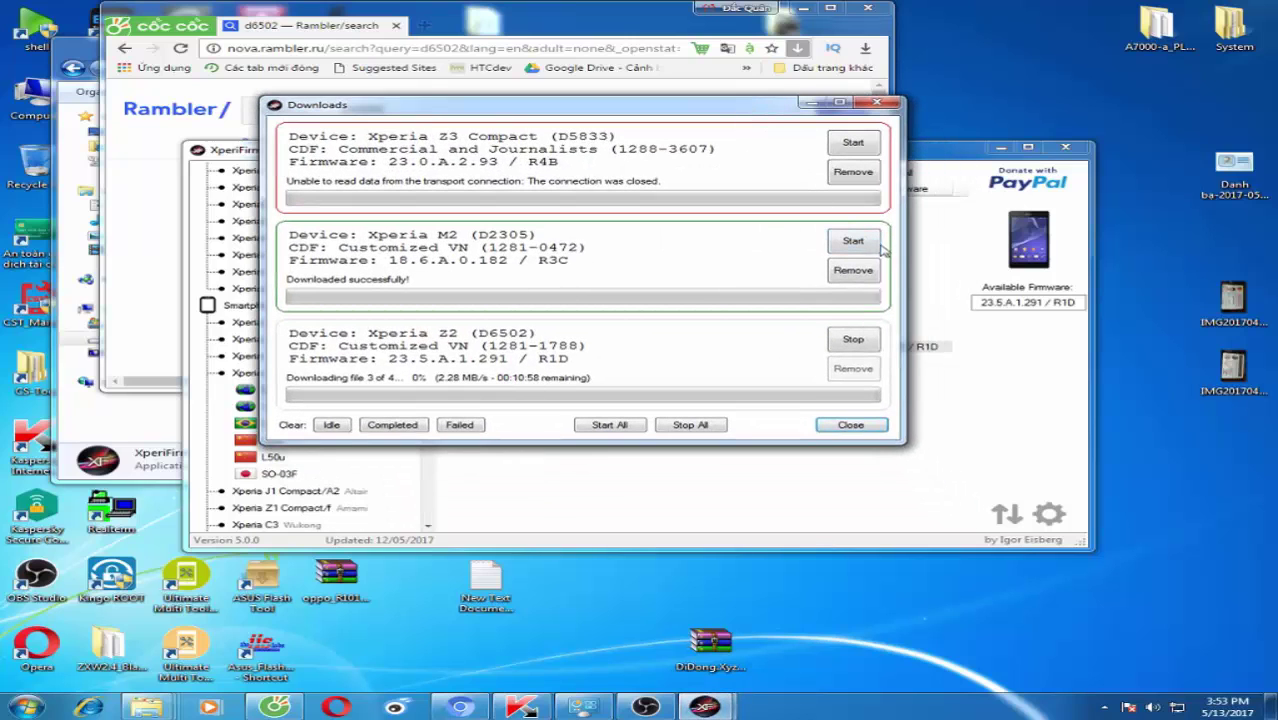
pyautogui.click(850, 271)
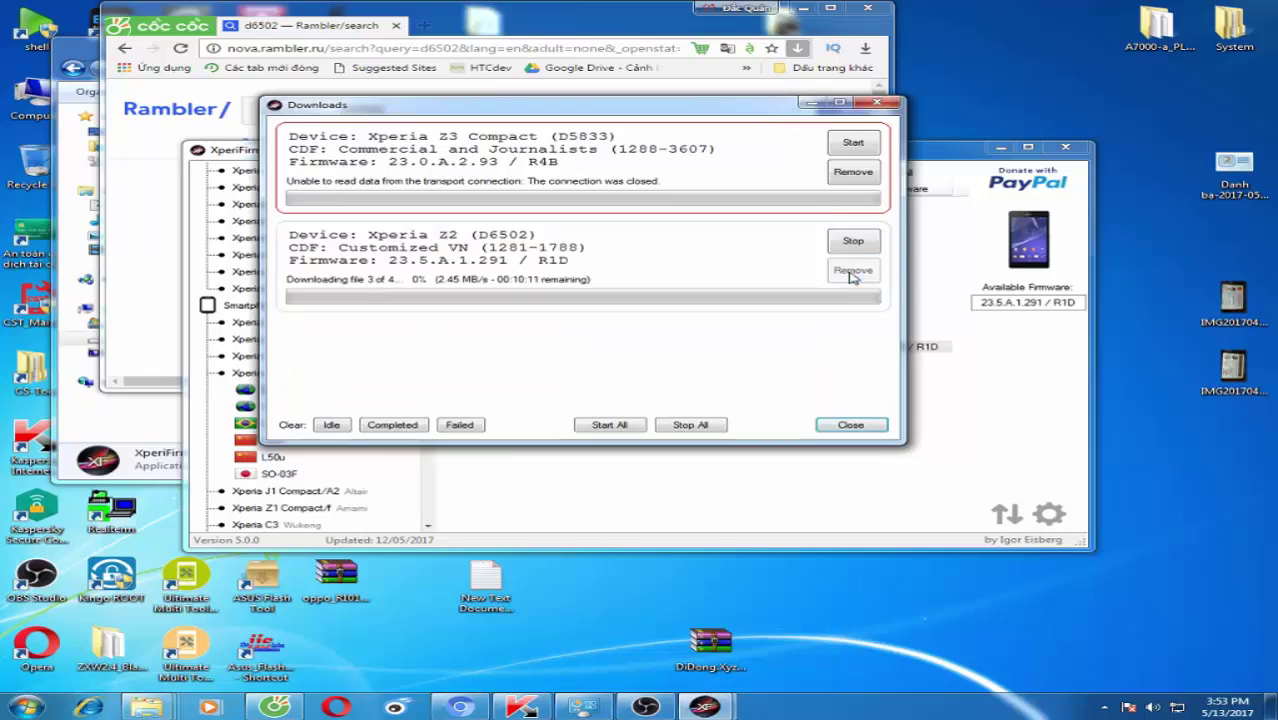
pyautogui.click(848, 173)
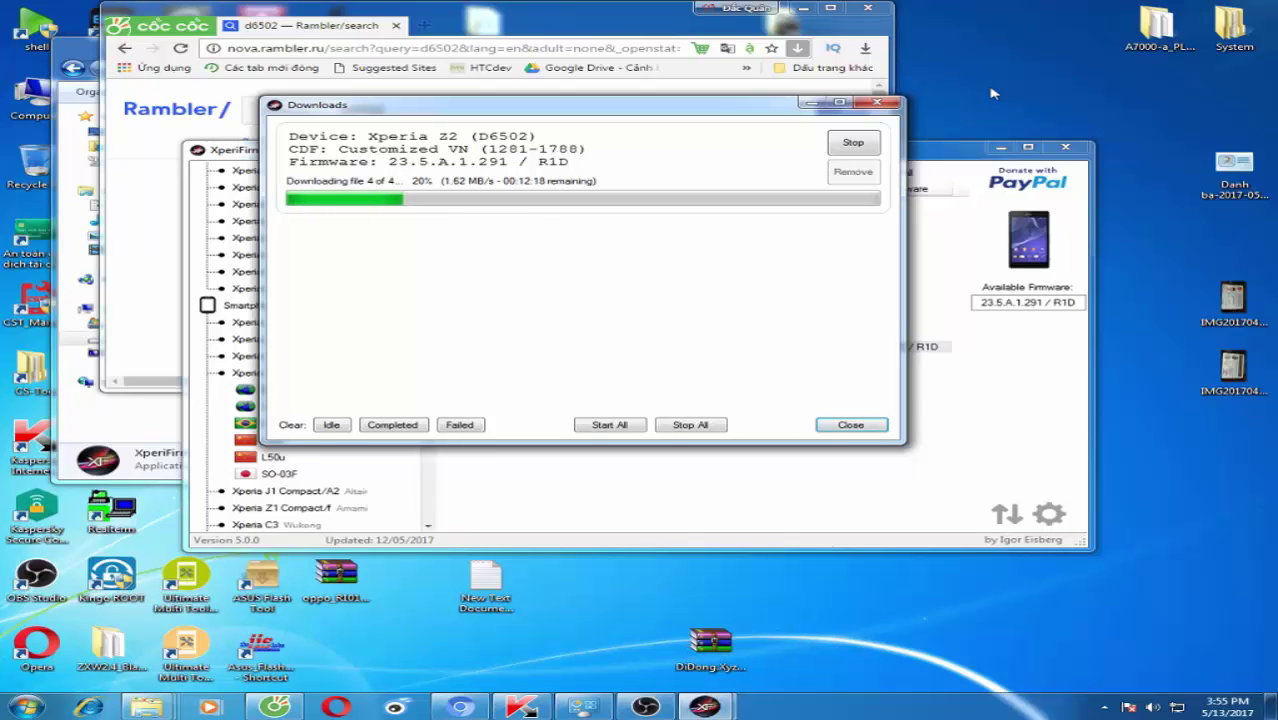
pyautogui.rightClick(1024, 100)
pyautogui.click(1098, 132)
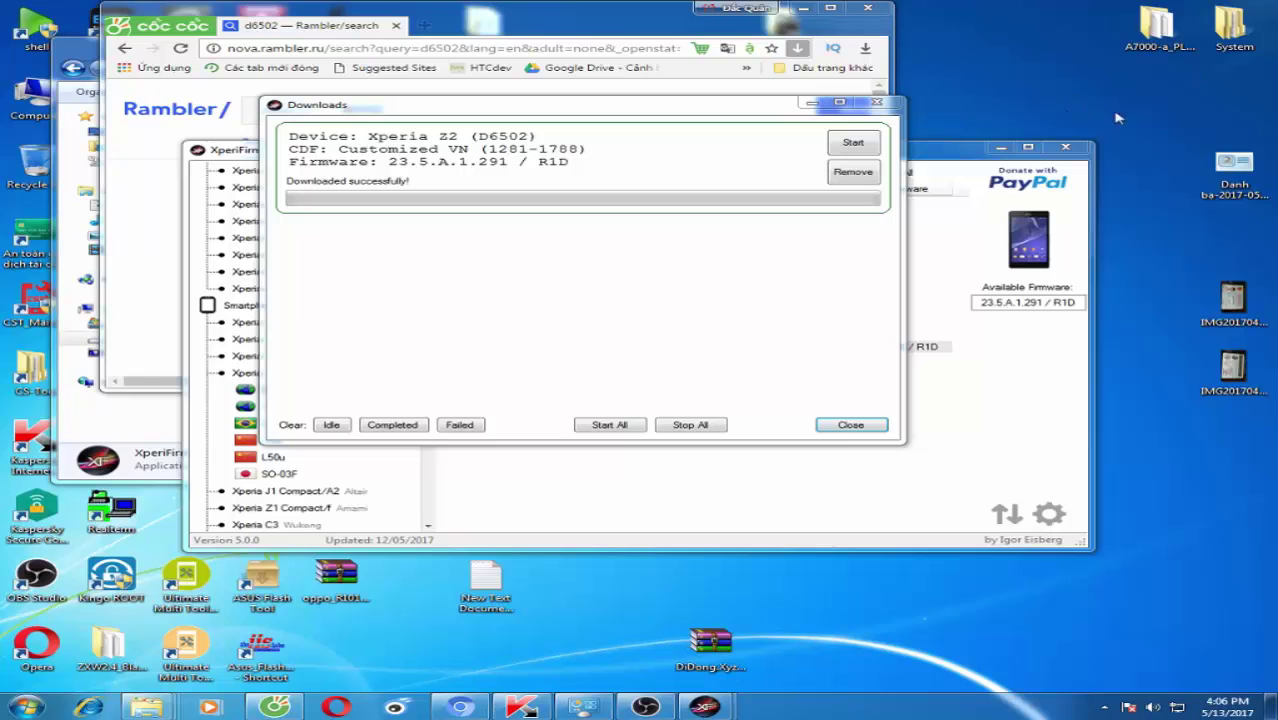
# - Launch Flashtool from the installed programs
pyautogui.click(14, 708)
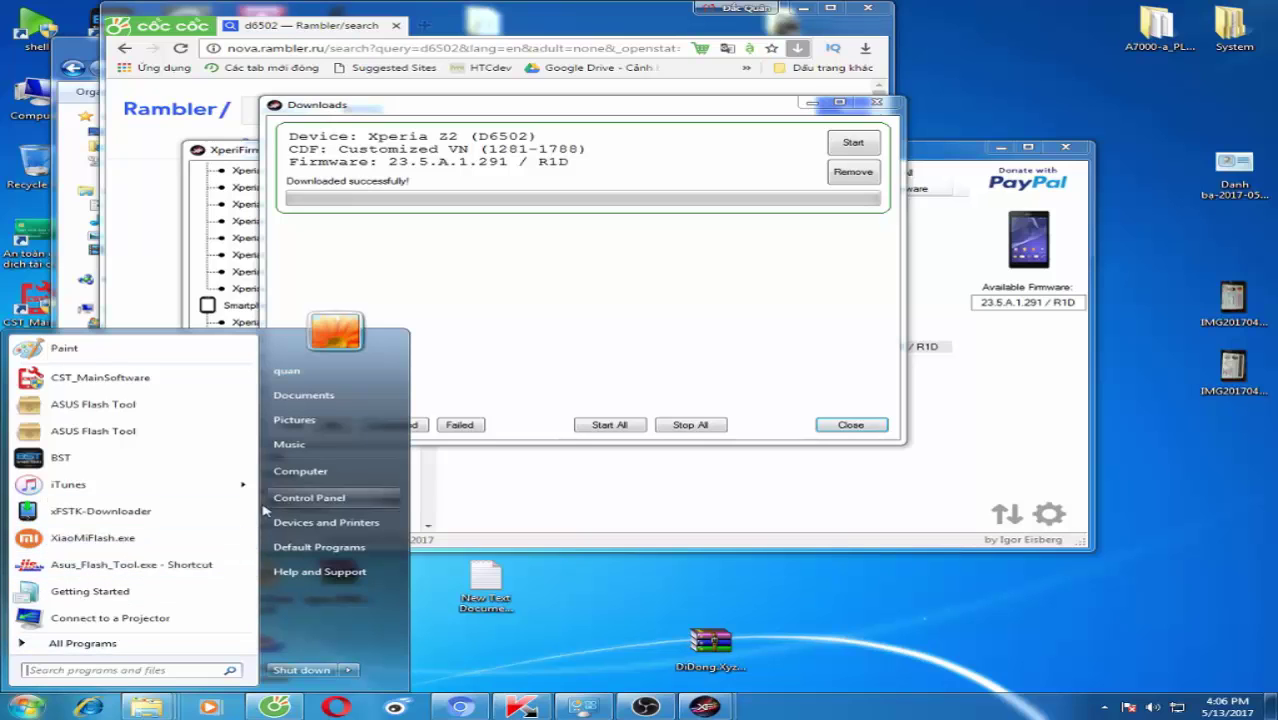
pyautogui.click(88, 642)
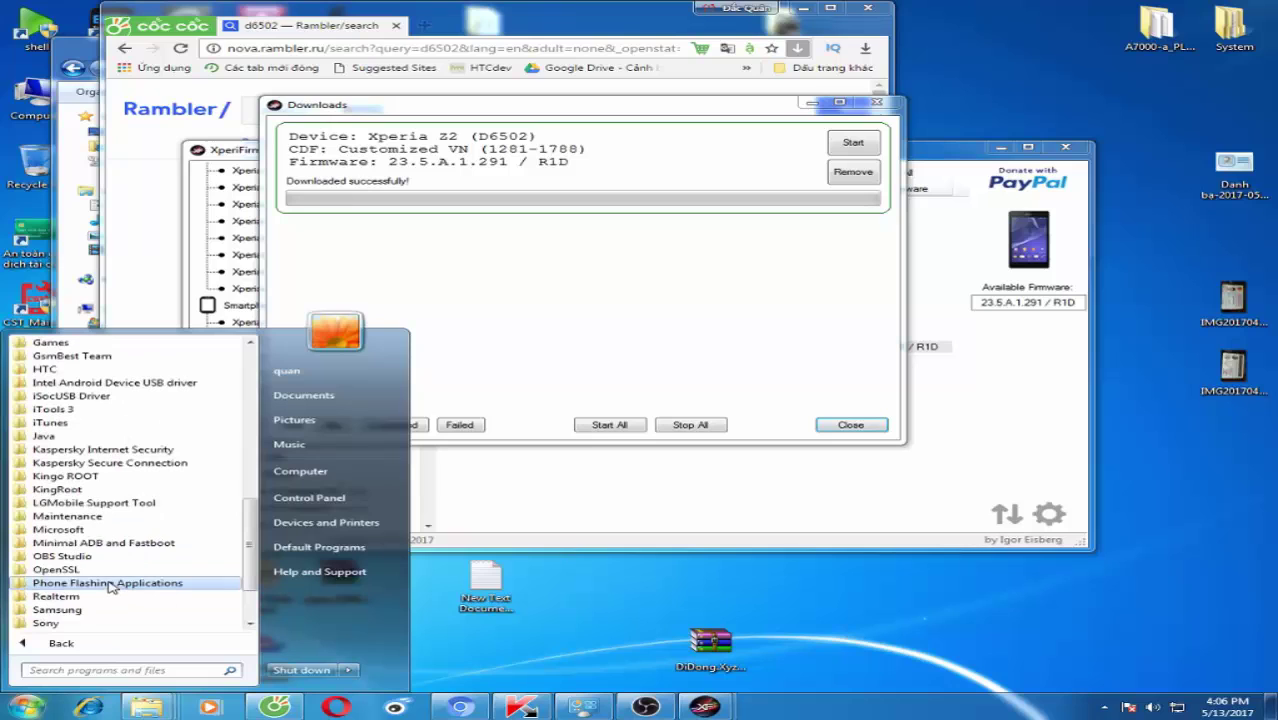
pyautogui.scroll(4, 140, 477)
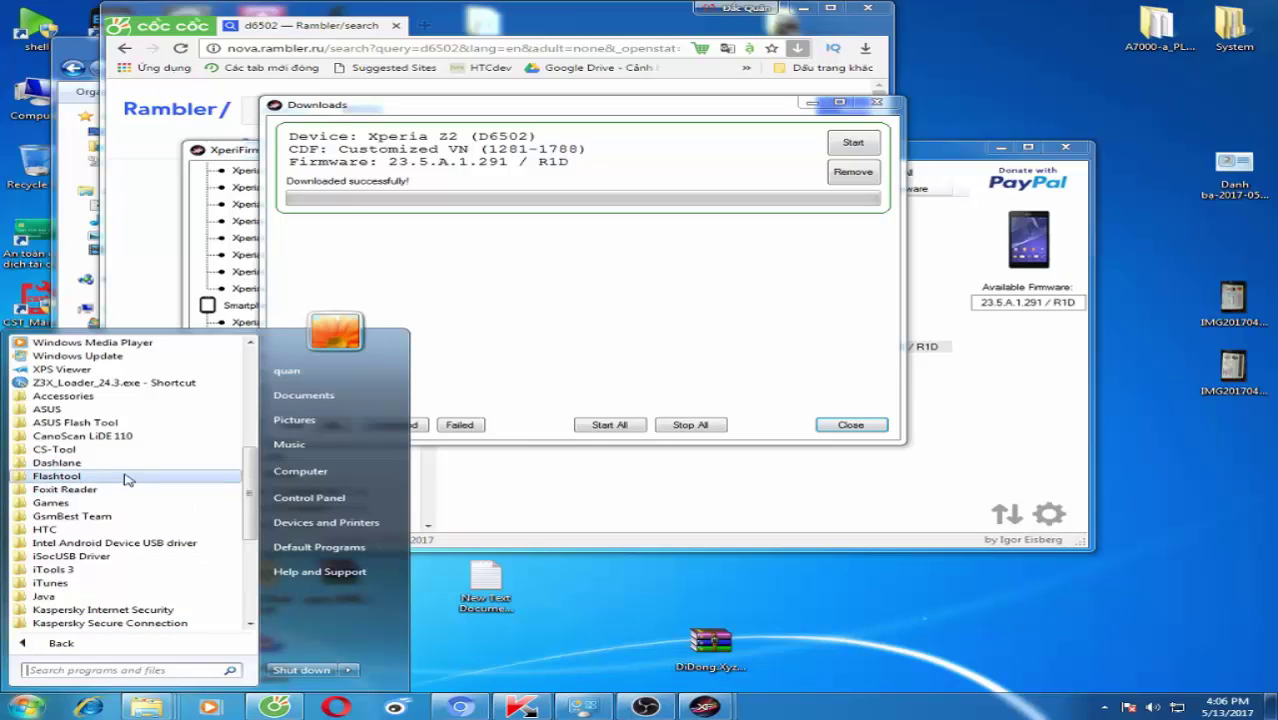
pyautogui.click(126, 477)
pyautogui.click(118, 505)
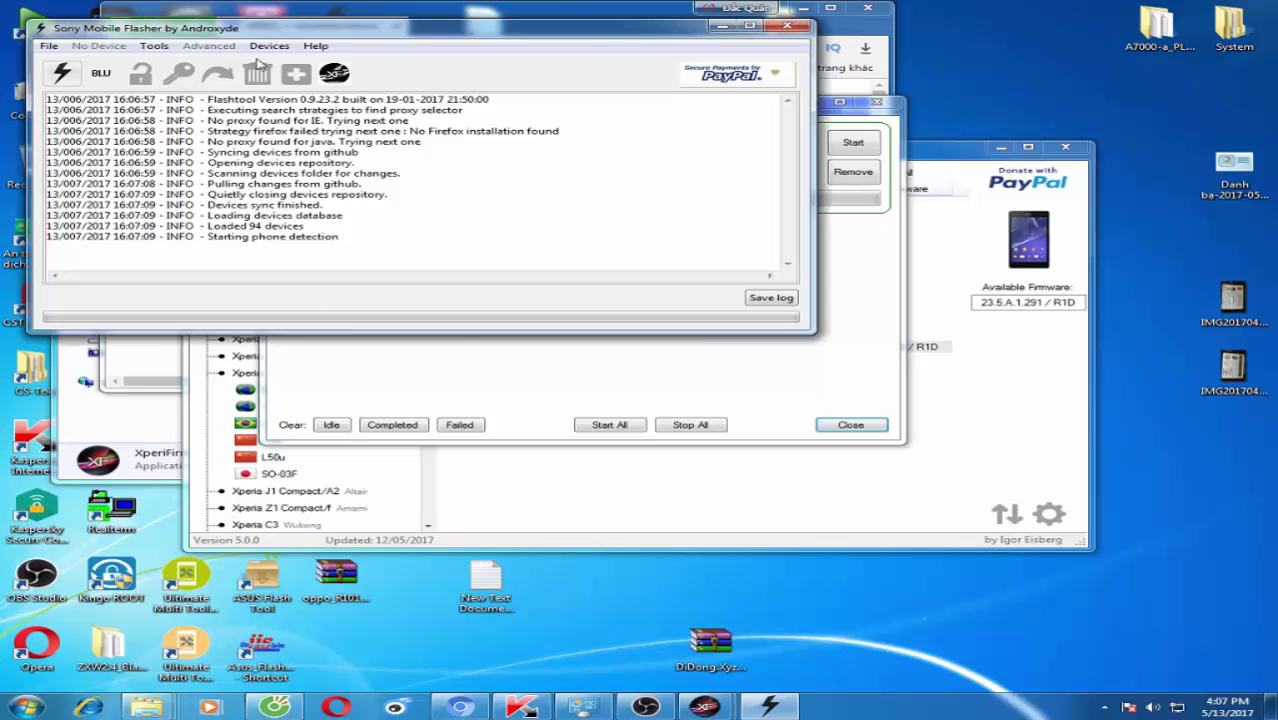
# - Open the firmware Bundler and set its source folder to D6502_Customized VN_1281-1788_23.5.A.1.291_R1D in Downloads
pyautogui.click(146, 52)
pyautogui.moveTo(182, 100)
pyautogui.click(335, 113)
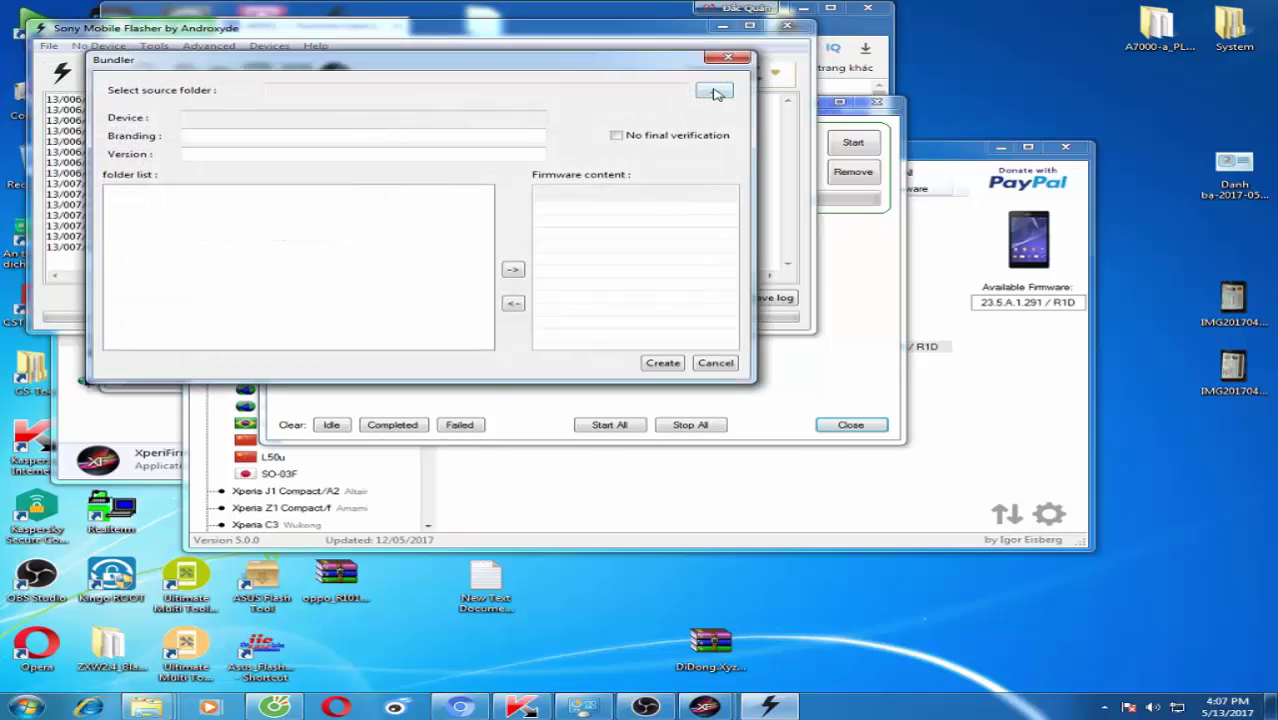
pyautogui.click(712, 92)
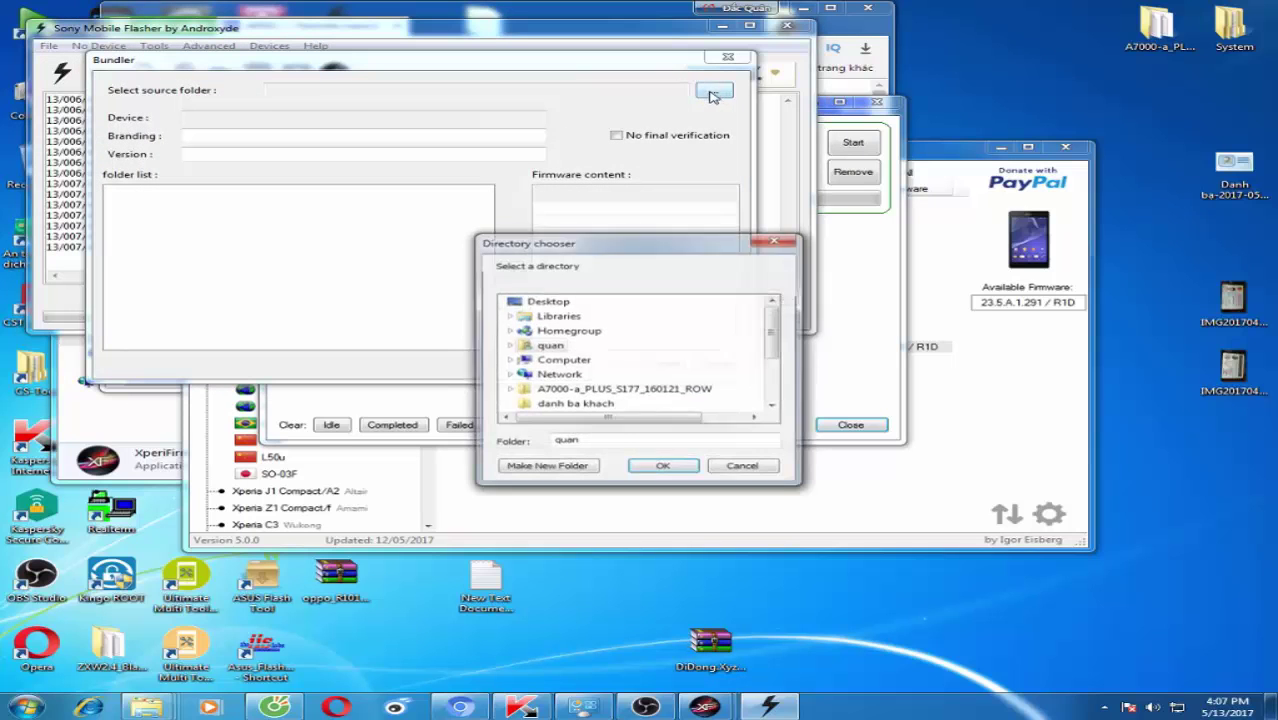
pyautogui.click(511, 345)
pyautogui.scroll(-1, 775, 335)
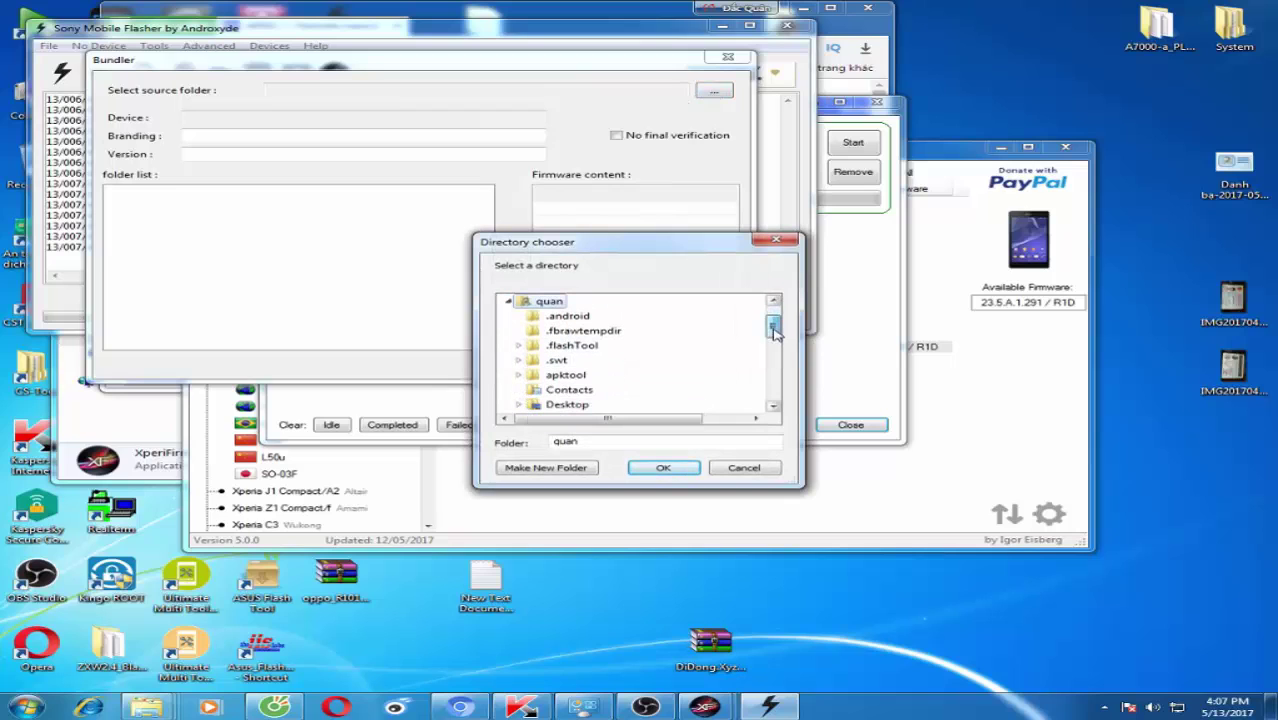
pyautogui.scroll(-1, 650, 367)
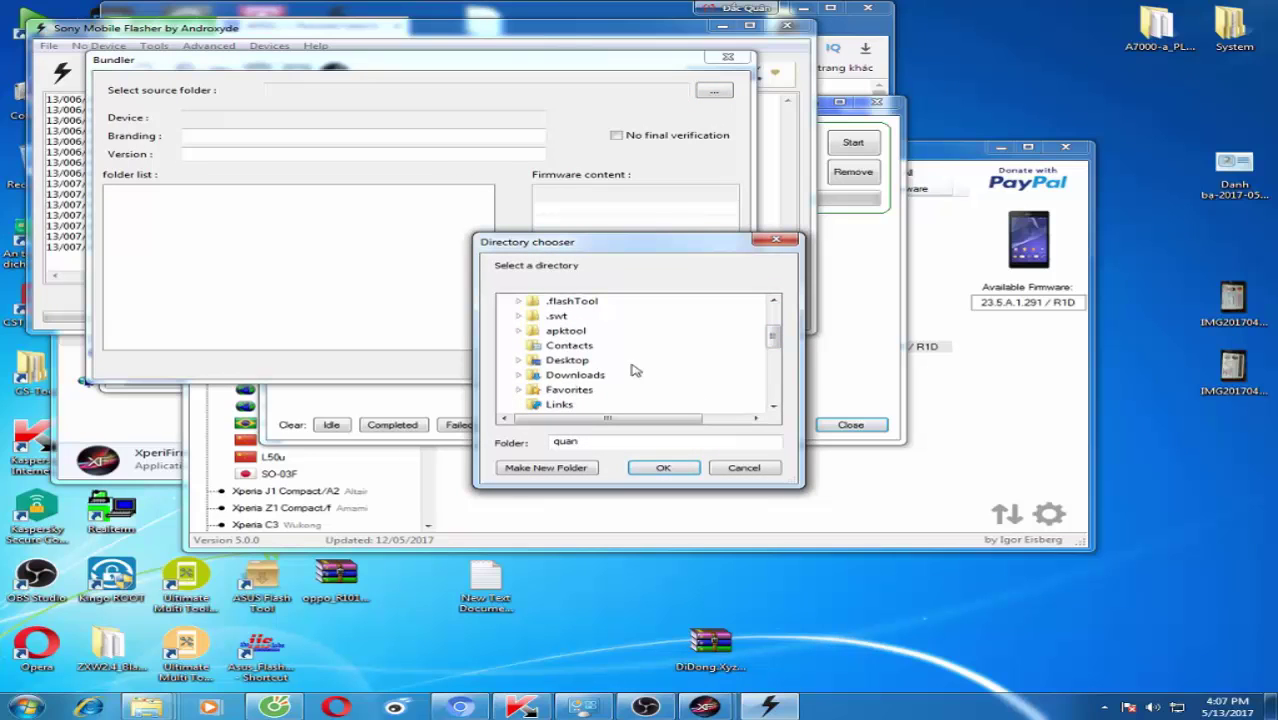
pyautogui.doubleClick(575, 375)
pyautogui.scroll(-2, 605, 385)
pyautogui.scroll(1, 600, 377)
pyautogui.scroll(-2, 610, 372)
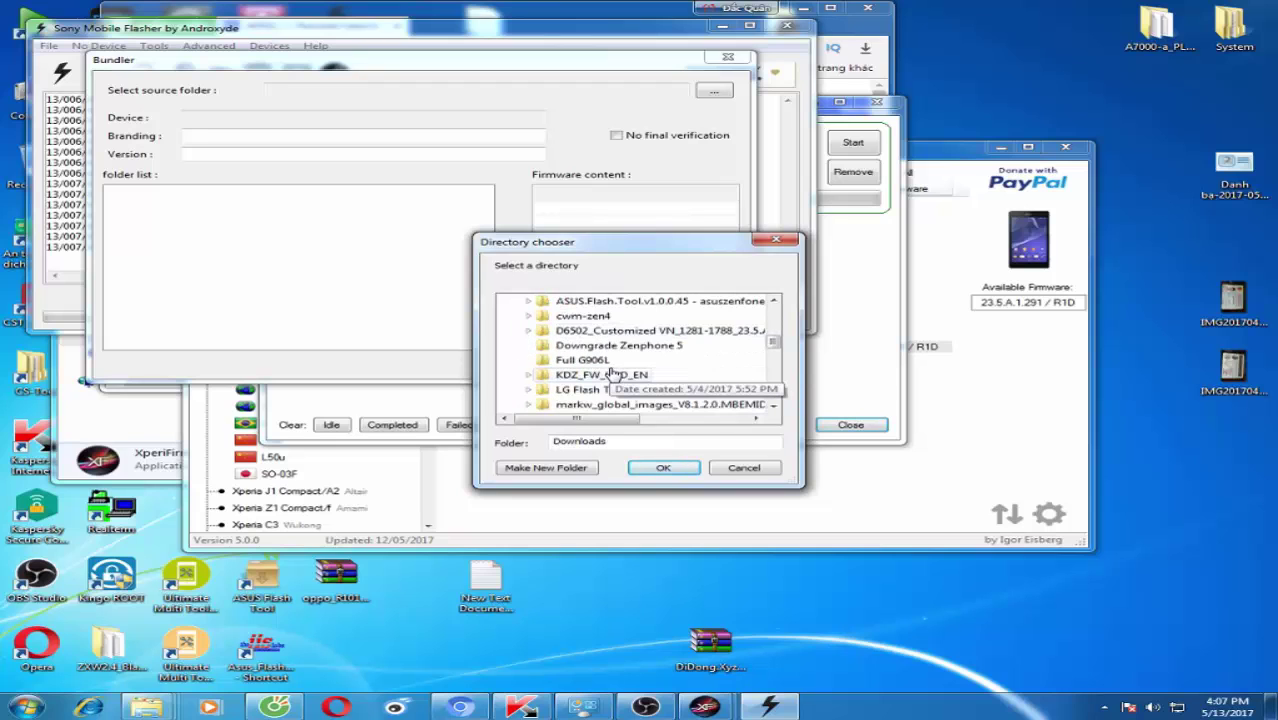
pyautogui.doubleClick(610, 331)
pyautogui.scroll(-1, 612, 398)
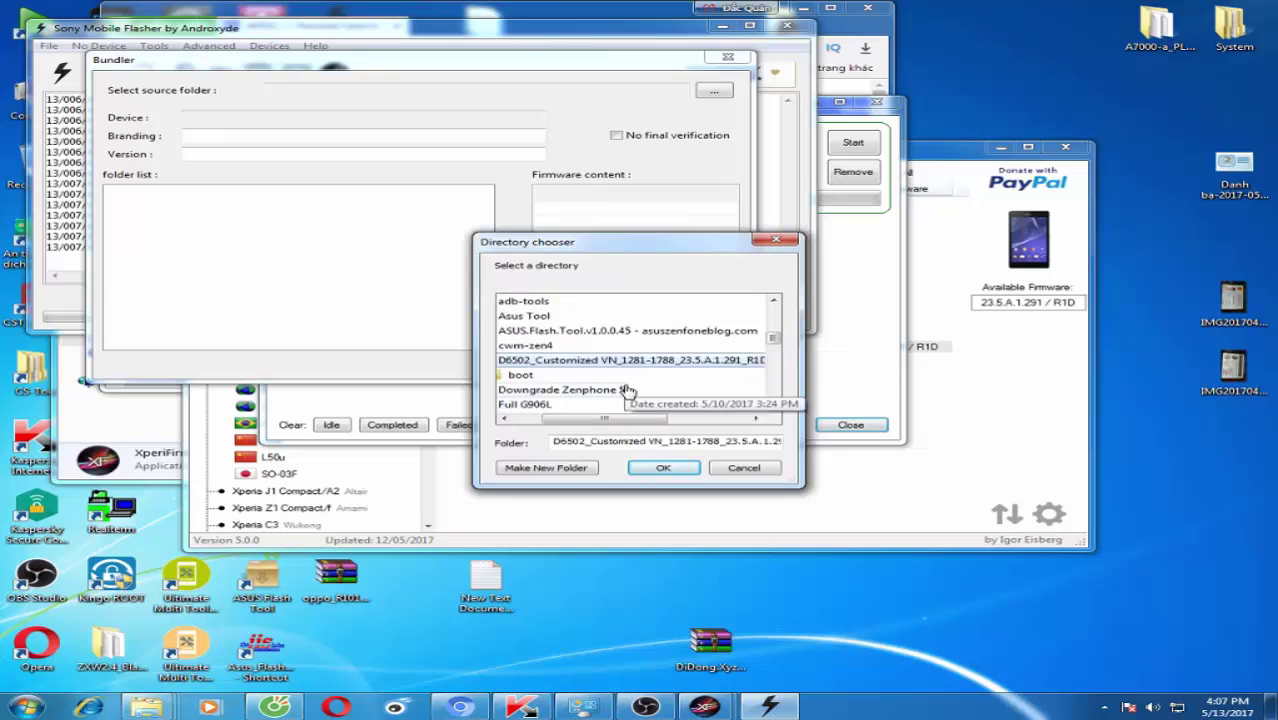
pyautogui.click(652, 470)
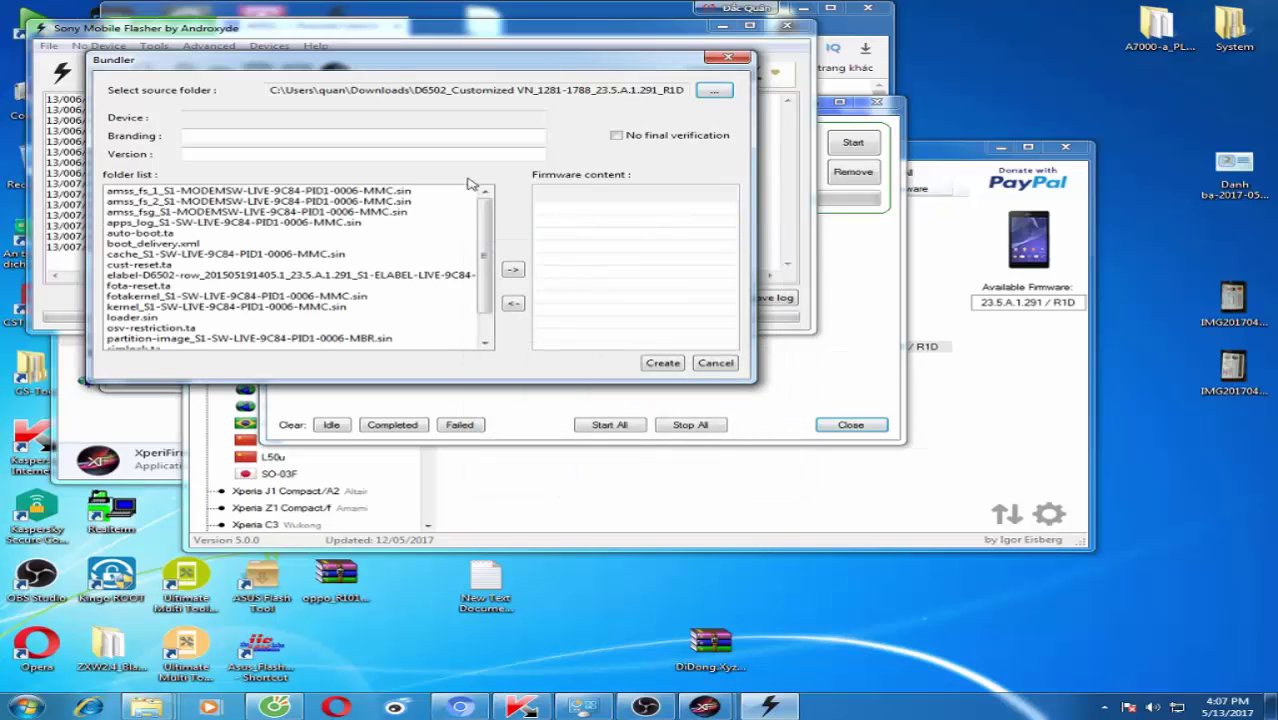
# - Set the bundle's device to Sony Xperia Z2 (D65XX), variant D6502
pyautogui.click(391, 117)
pyautogui.moveTo(541, 128); pyautogui.dragTo(548, 168)
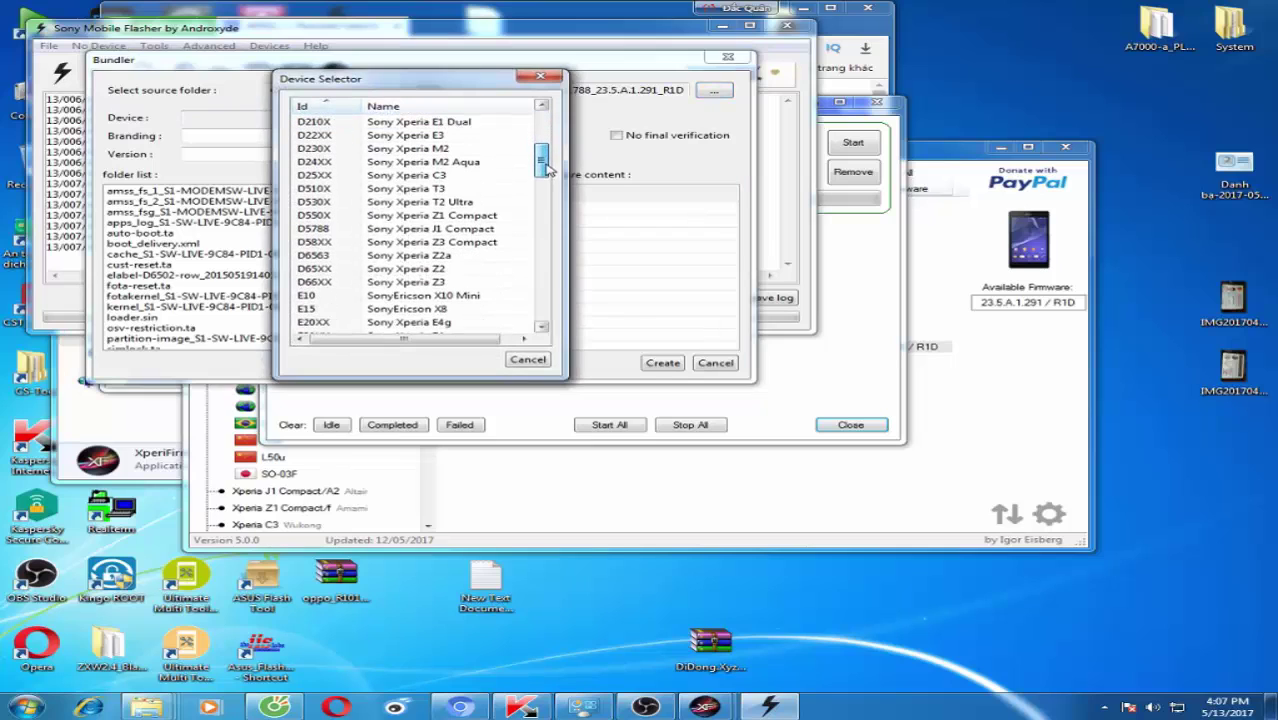
pyautogui.click(340, 268)
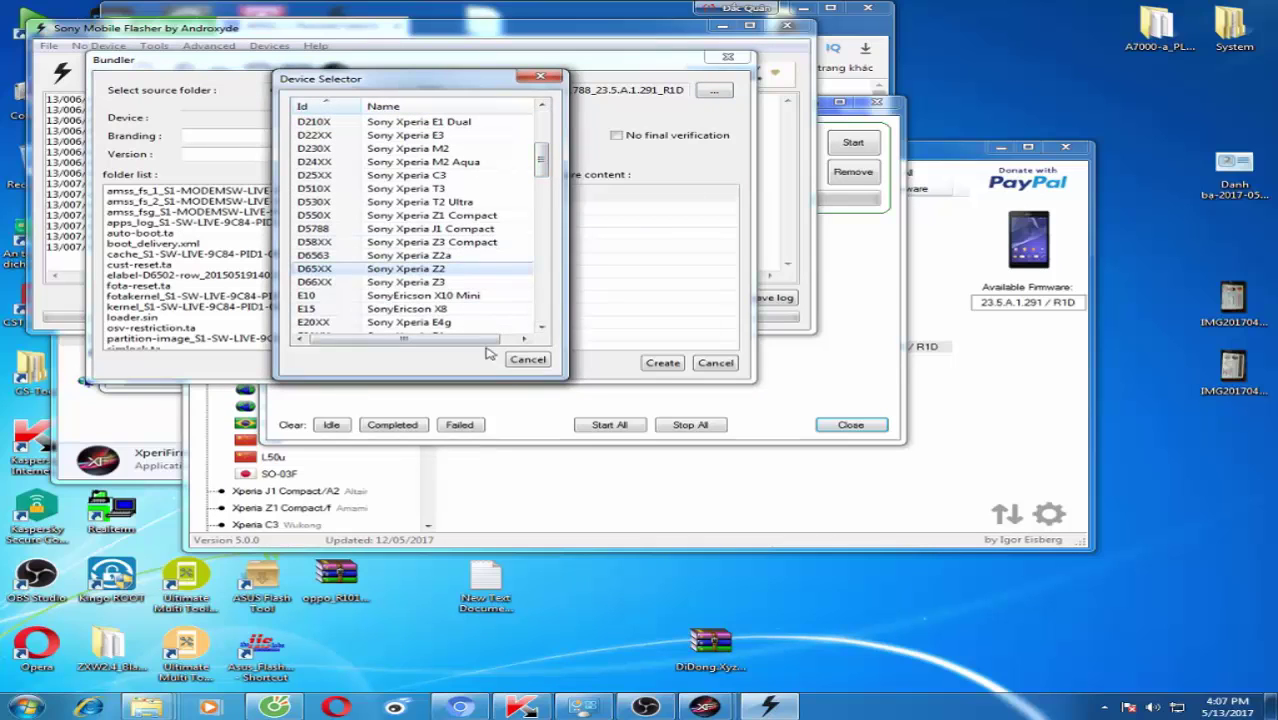
pyautogui.doubleClick(414, 269)
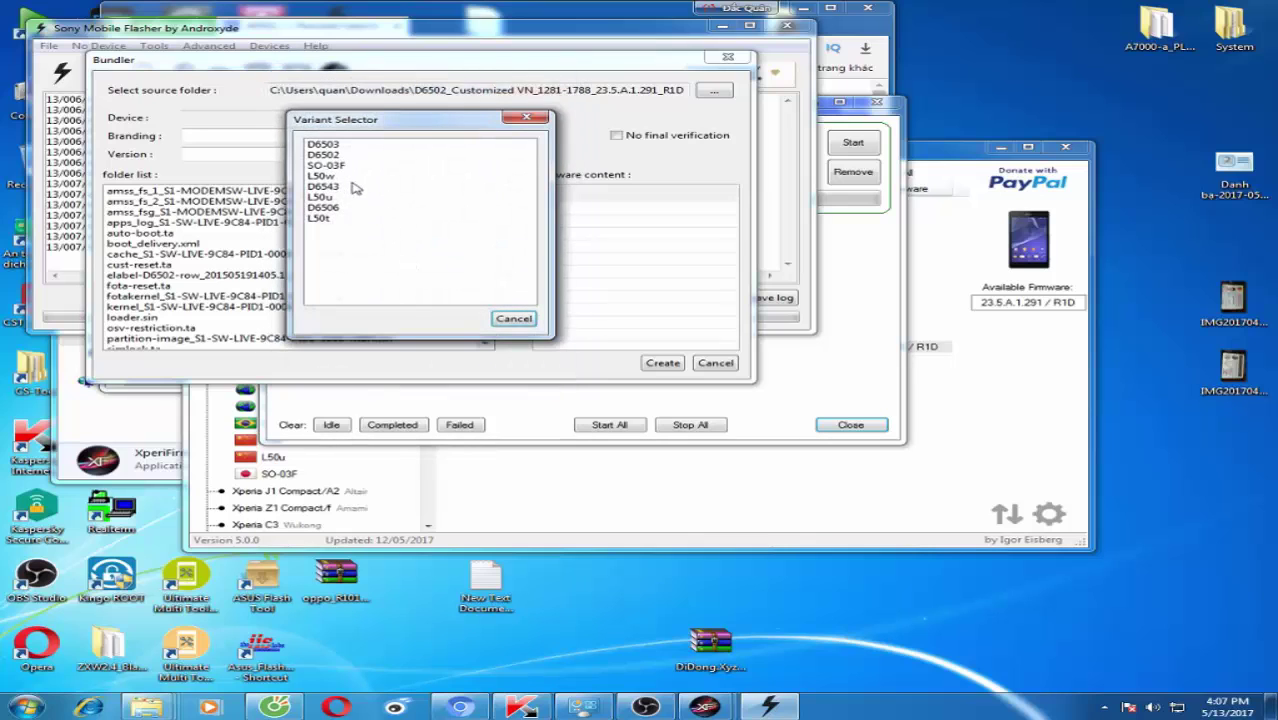
pyautogui.click(340, 155)
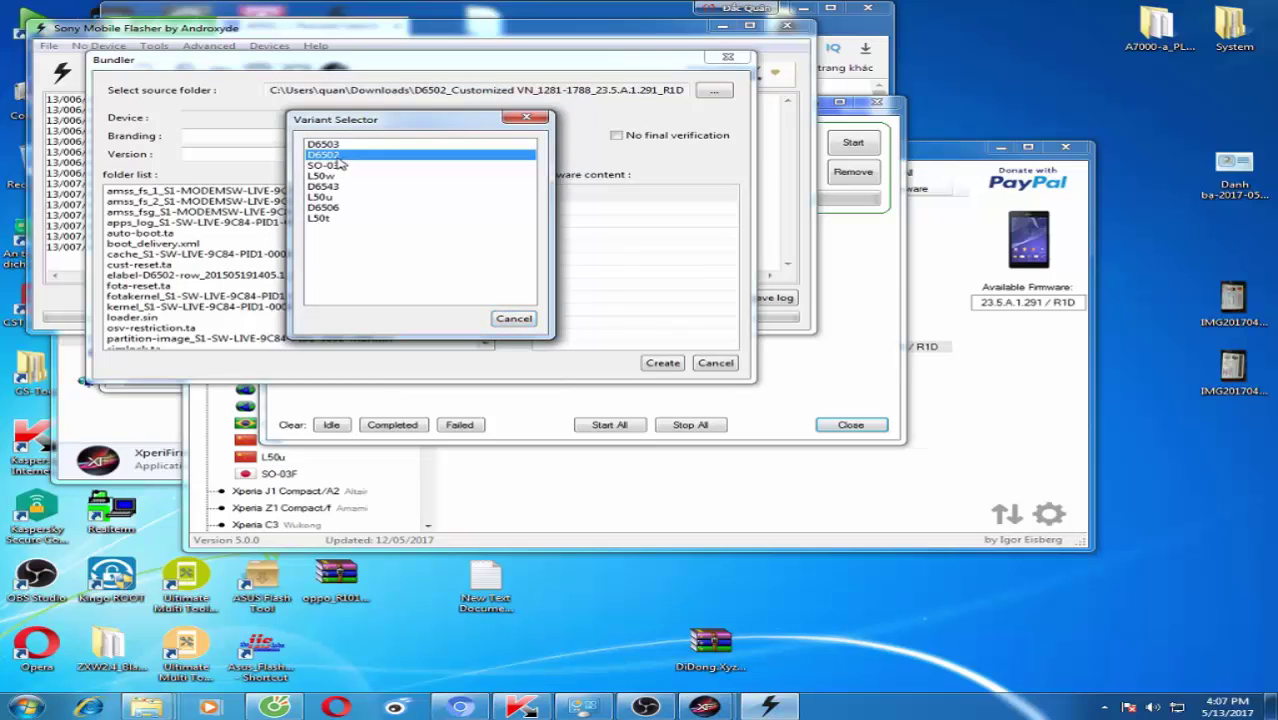
pyautogui.doubleClick(340, 155)
# - Set the bundle's branding to "Customized VN"
pyautogui.moveTo(451, 90); pyautogui.dragTo(531, 89)
pyautogui.rightClick(527, 95)
pyautogui.click(572, 139)
pyautogui.click(440, 135)
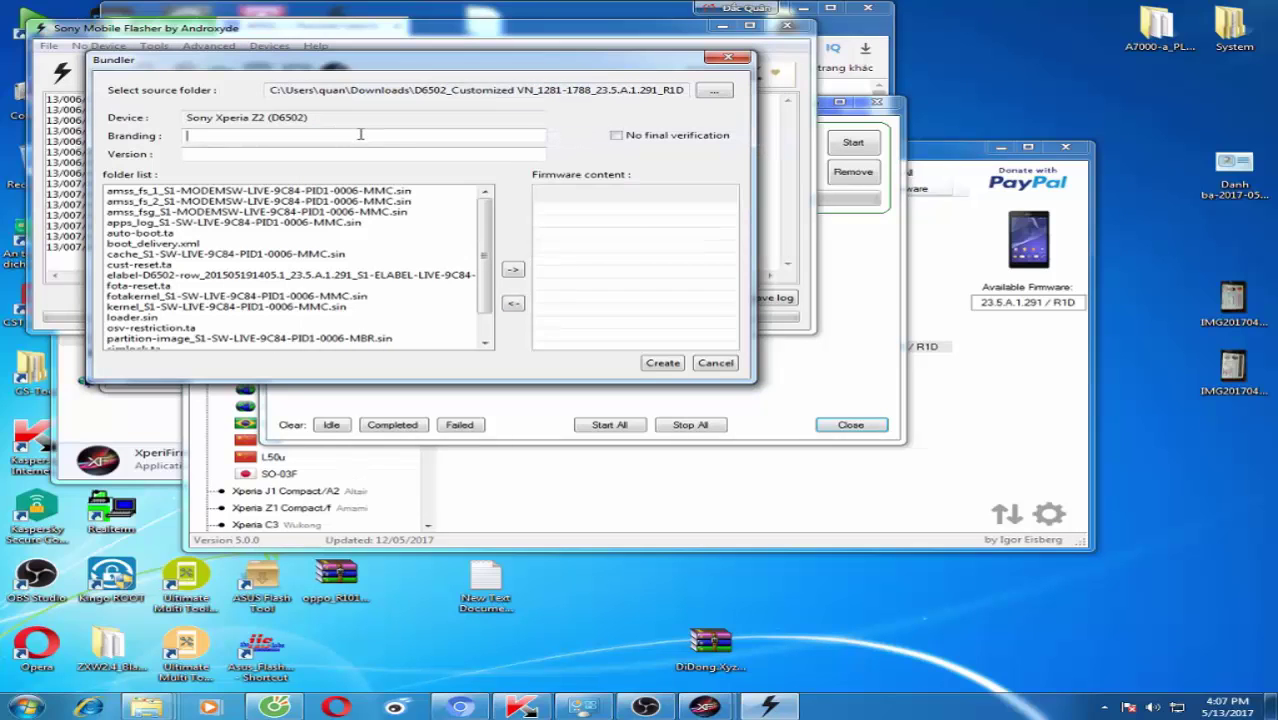
pyautogui.rightClick(363, 140)
pyautogui.click(405, 198)
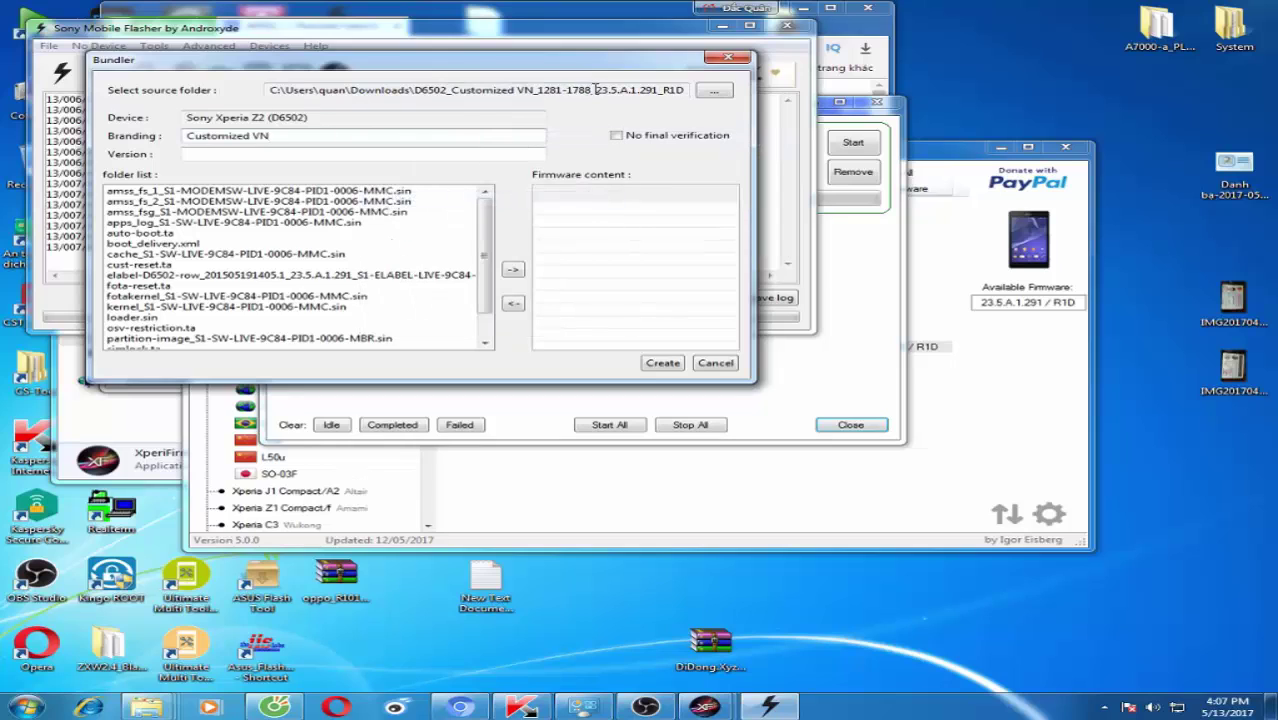
# - Set the bundle's version to 23.5.A.1.291
pyautogui.moveTo(597, 89); pyautogui.dragTo(659, 92)
pyautogui.rightClick(650, 97)
pyautogui.click(690, 140)
pyautogui.click(476, 155)
pyautogui.rightClick(476, 155)
pyautogui.click(522, 218)
# - Enable No final verification, add all files in the folder list to the firmware content, and create the bundle
pyautogui.click(617, 136)
pyautogui.moveTo(462, 190); pyautogui.dragTo(270, 376)
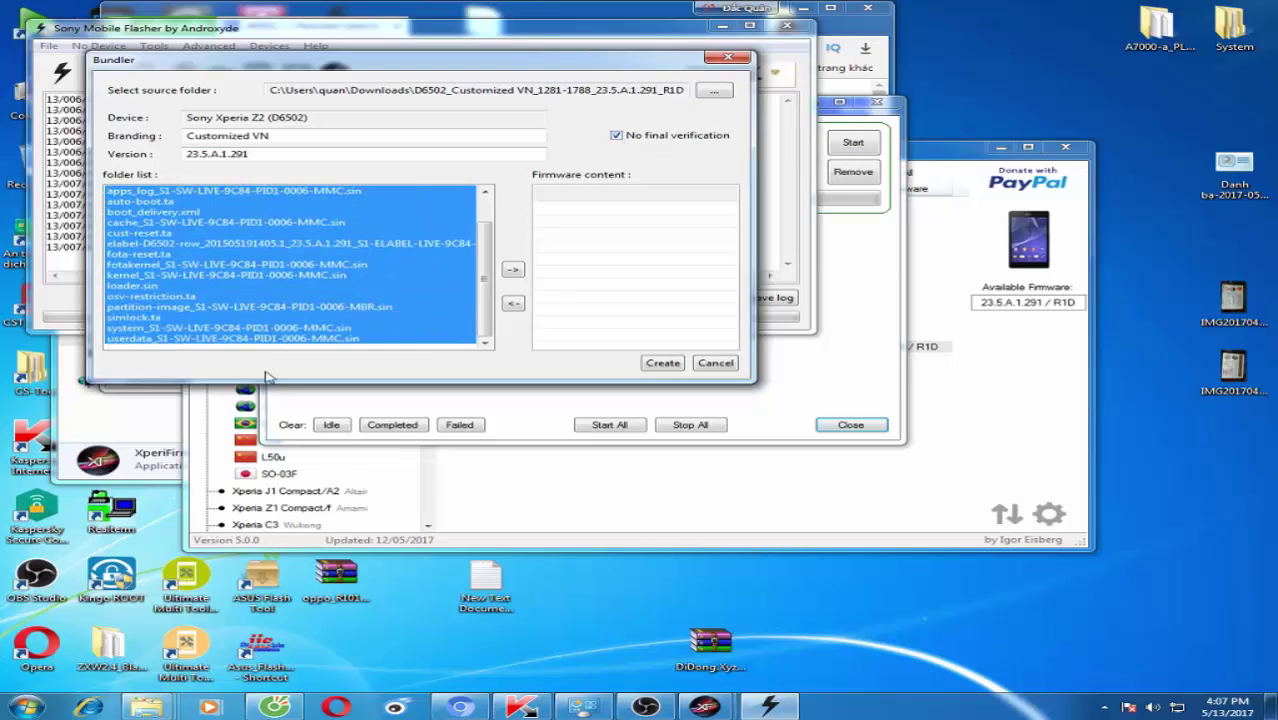
pyautogui.click(512, 269)
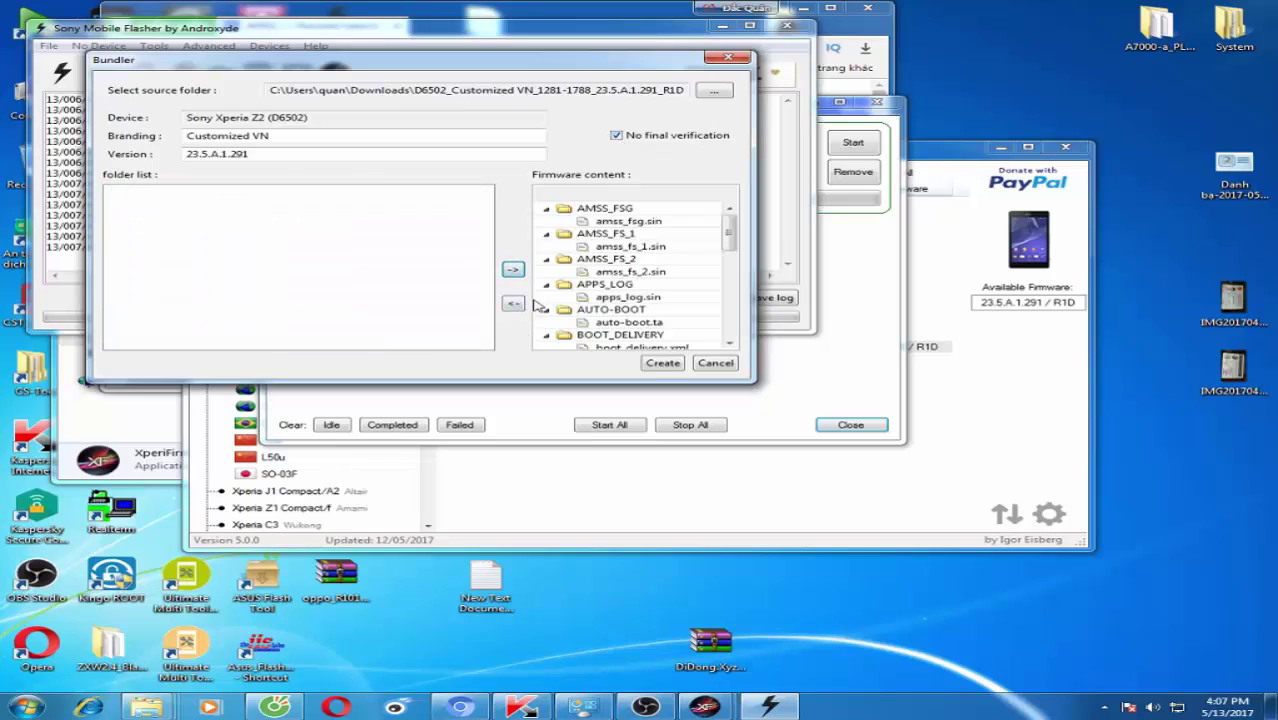
pyautogui.click(662, 362)
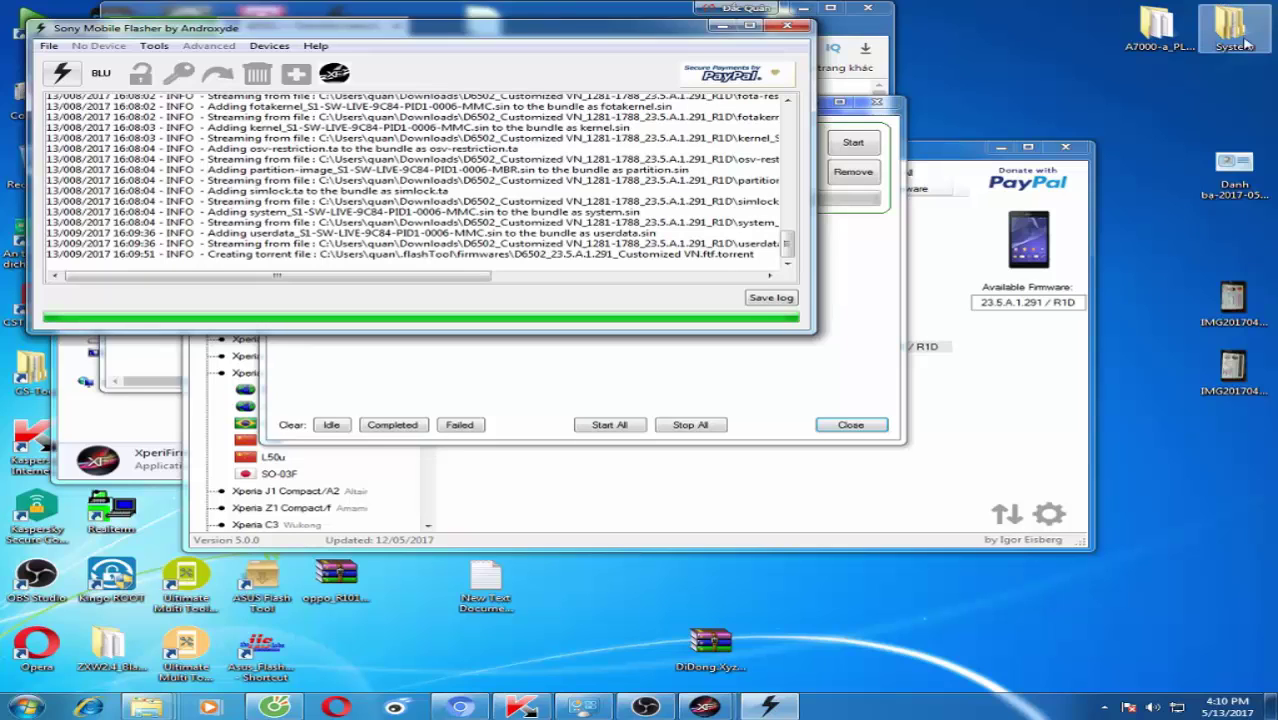
pyautogui.rightClick(977, 57)
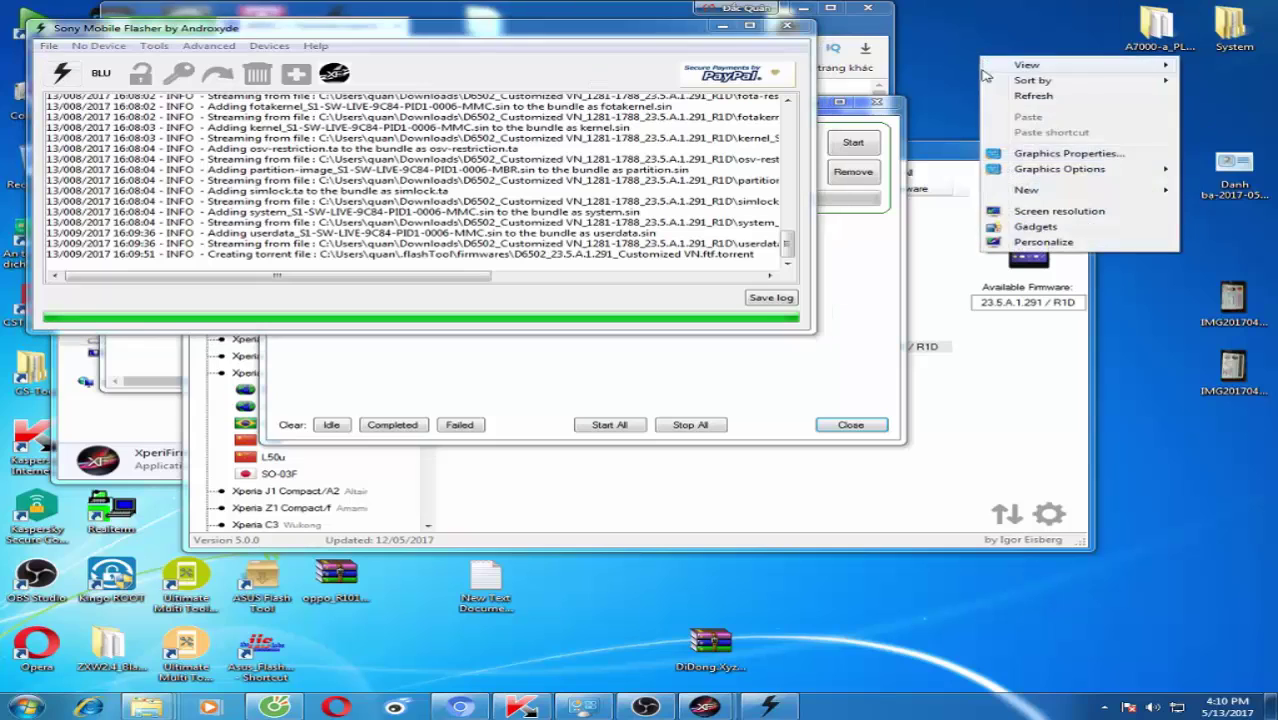
pyautogui.rightClick(1004, 52)
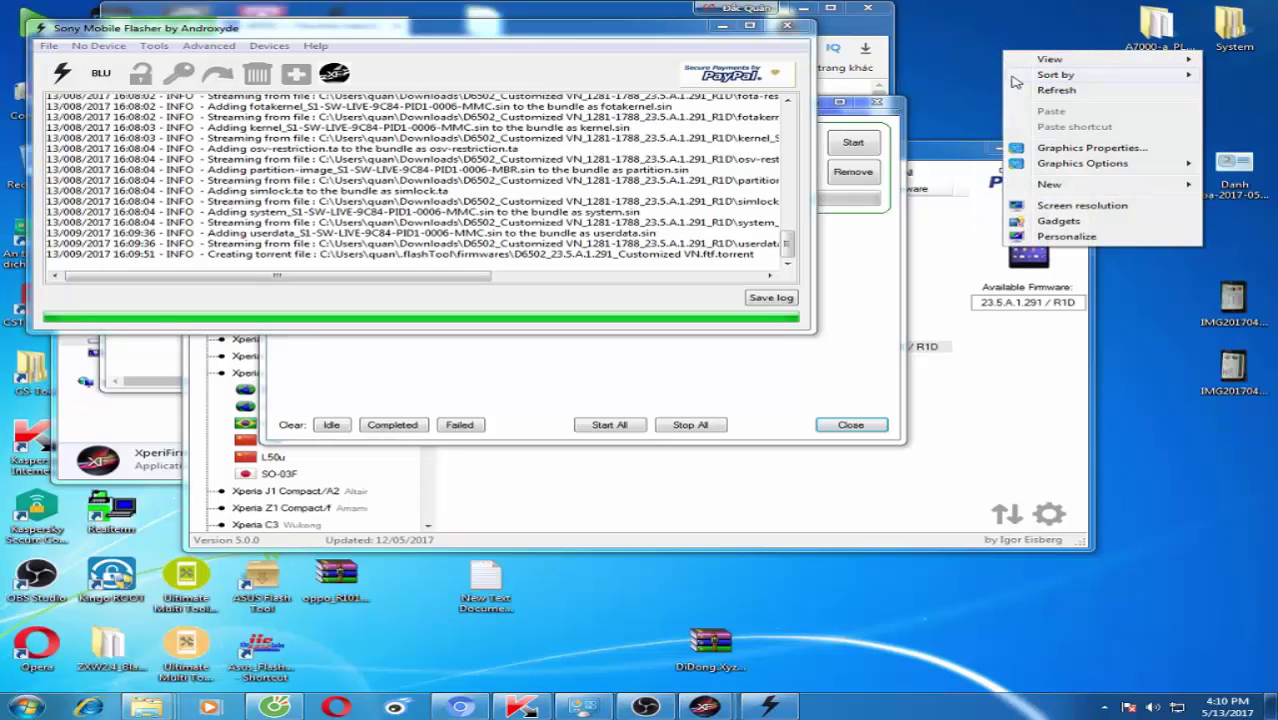
pyautogui.click(1033, 92)
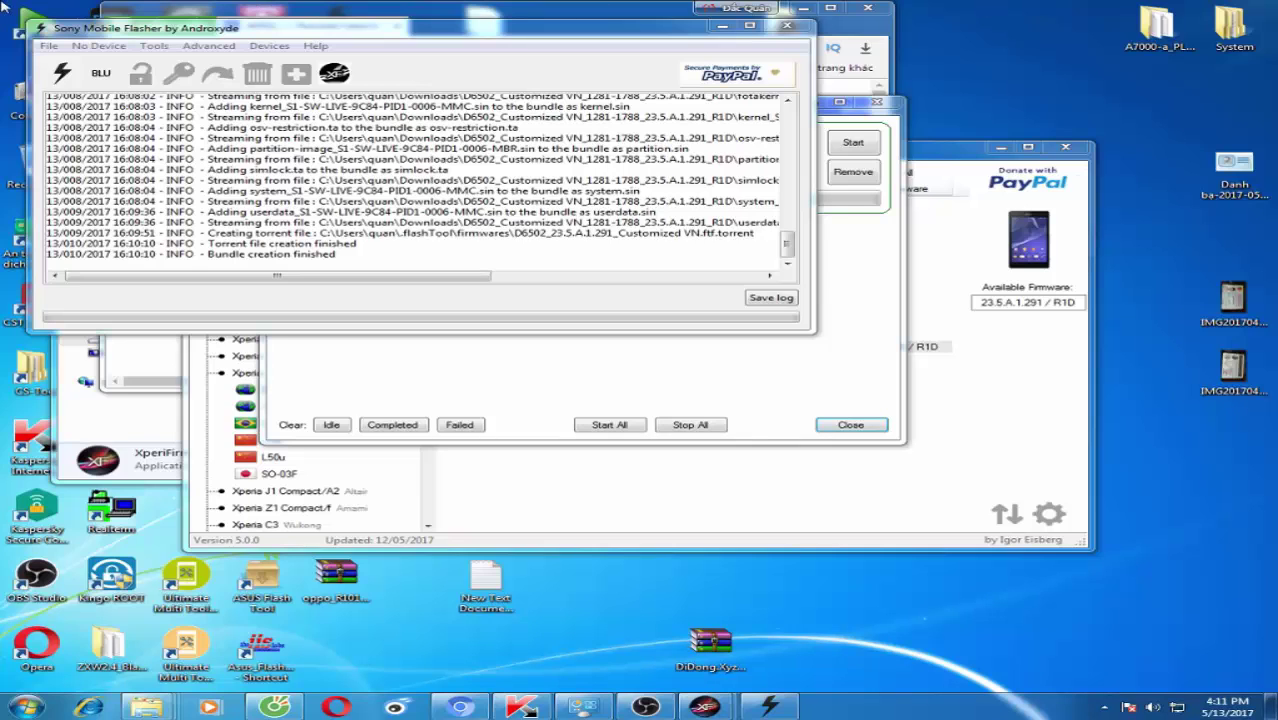
# - Start flashing the Sony Xperia Z2 D6502 Customized VN 23.5.A.1.291 firmware in Flashmode, with the USERDATA wipe enabled
pyautogui.click(60, 75)
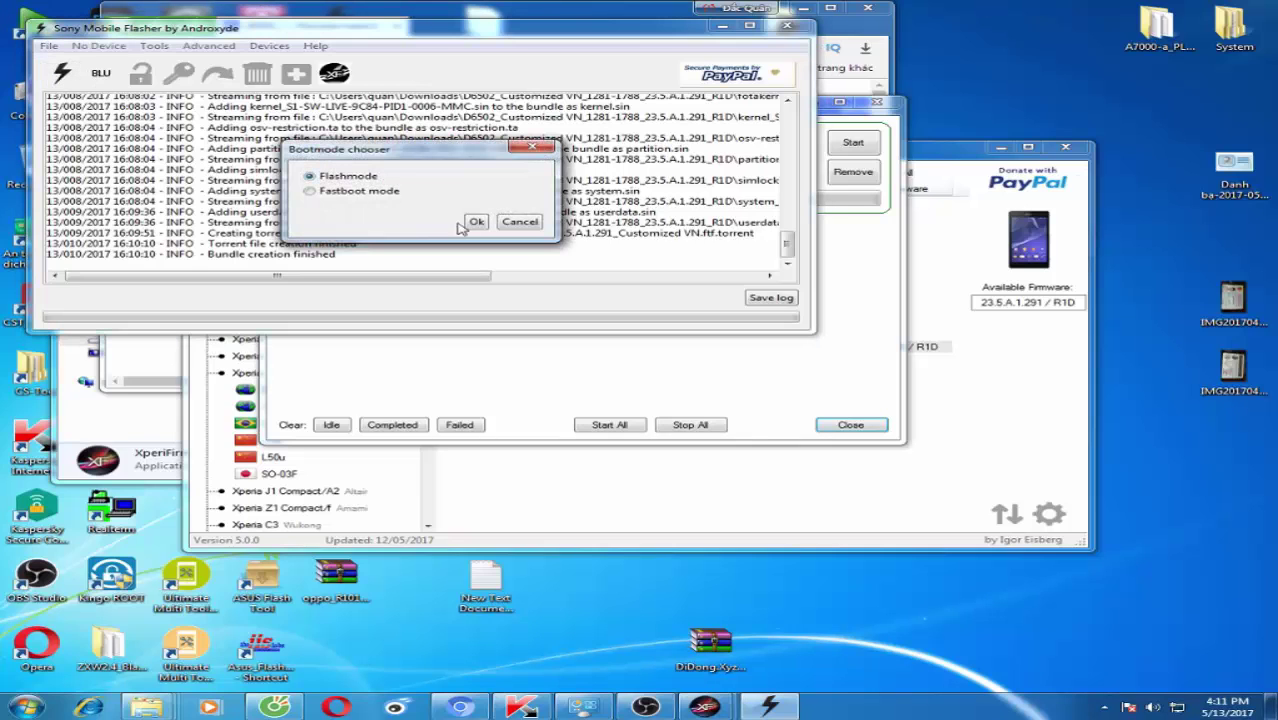
pyautogui.click(468, 224)
pyautogui.click(98, 173)
pyautogui.click(117, 186)
pyautogui.click(136, 199)
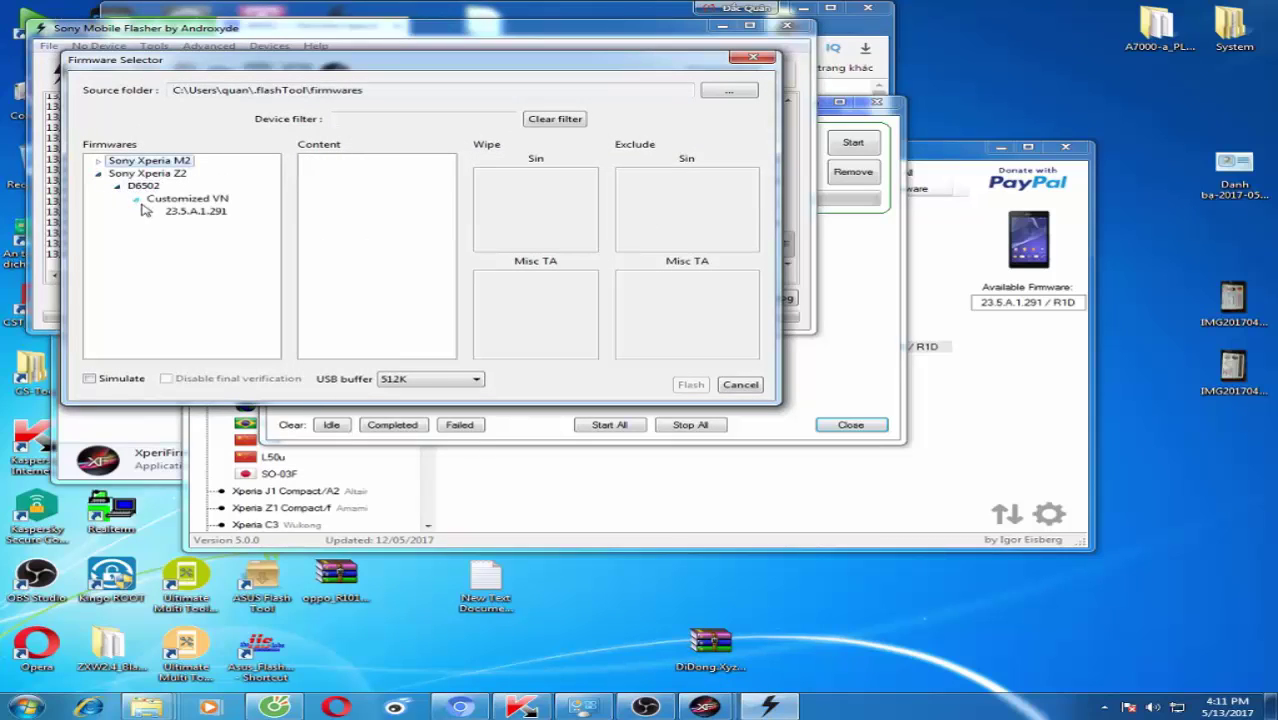
pyautogui.click(195, 213)
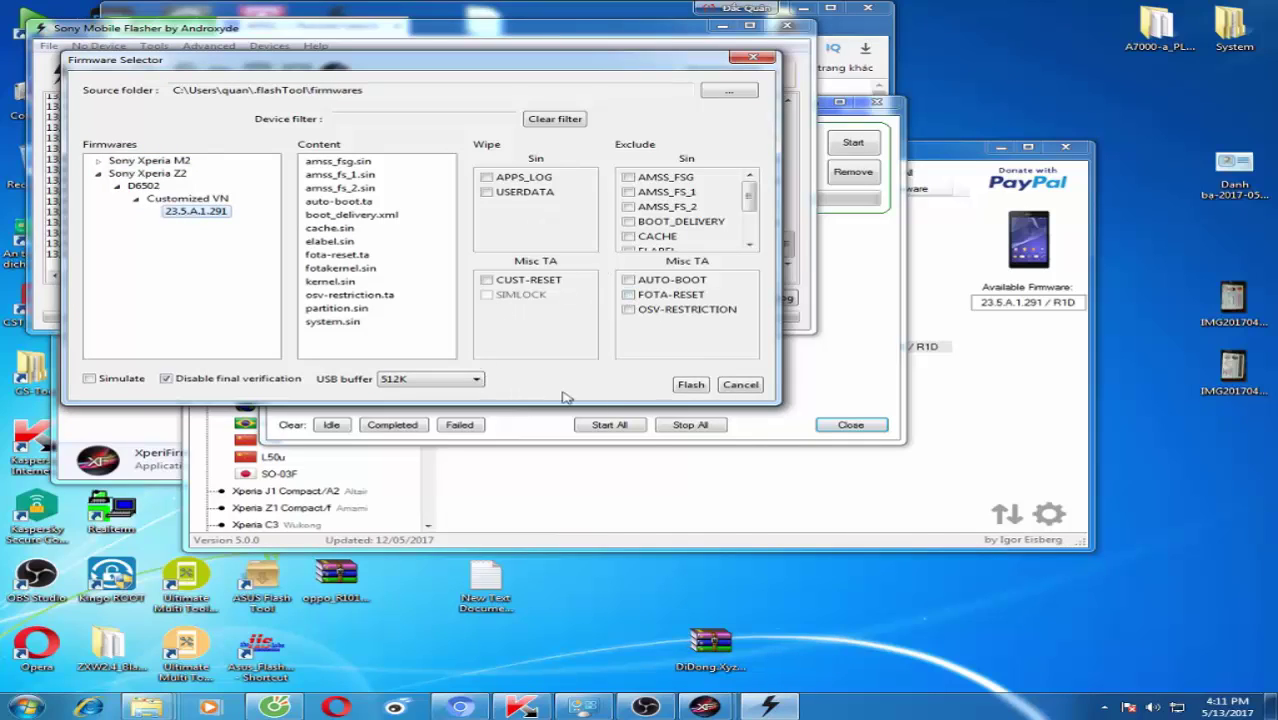
pyautogui.click(487, 192)
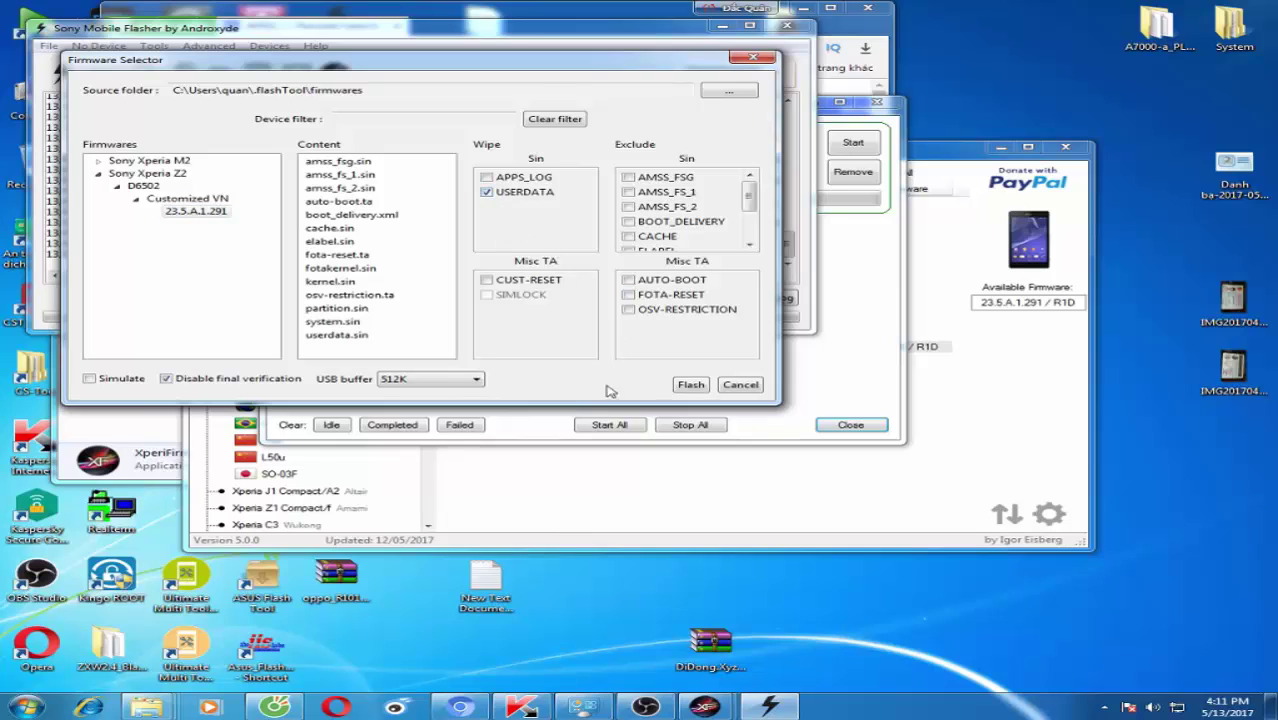
pyautogui.click(689, 385)
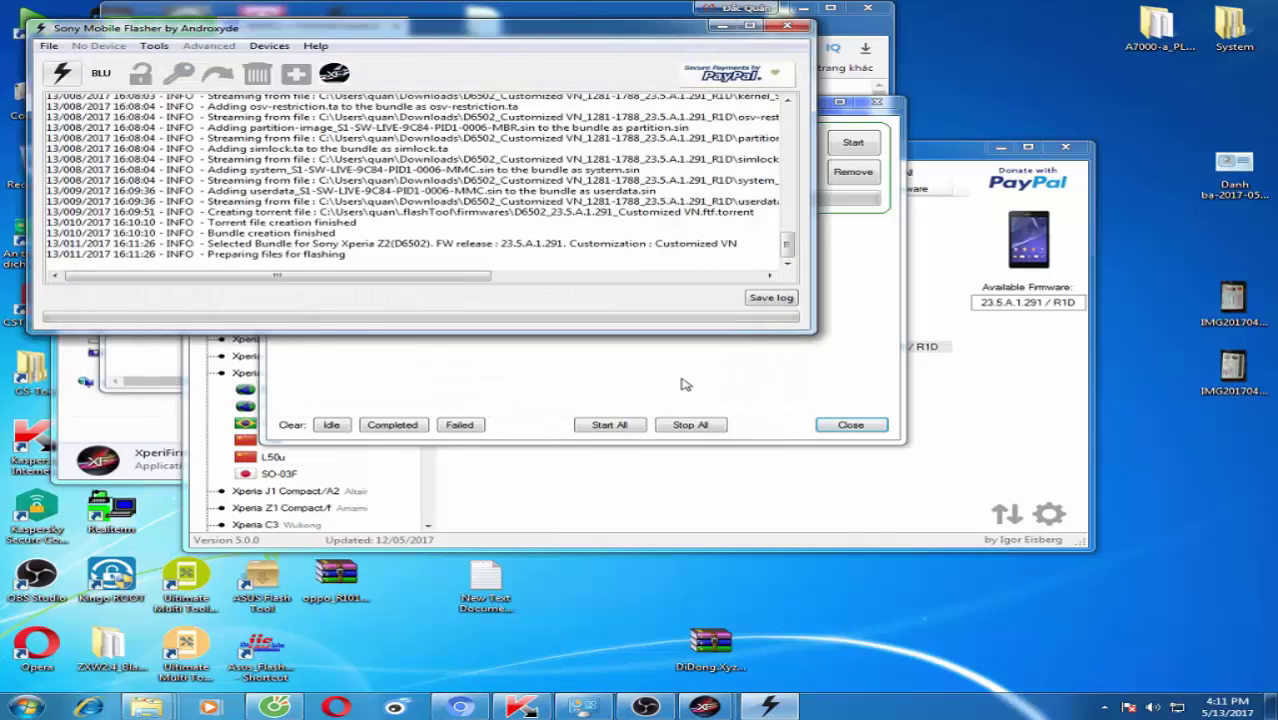